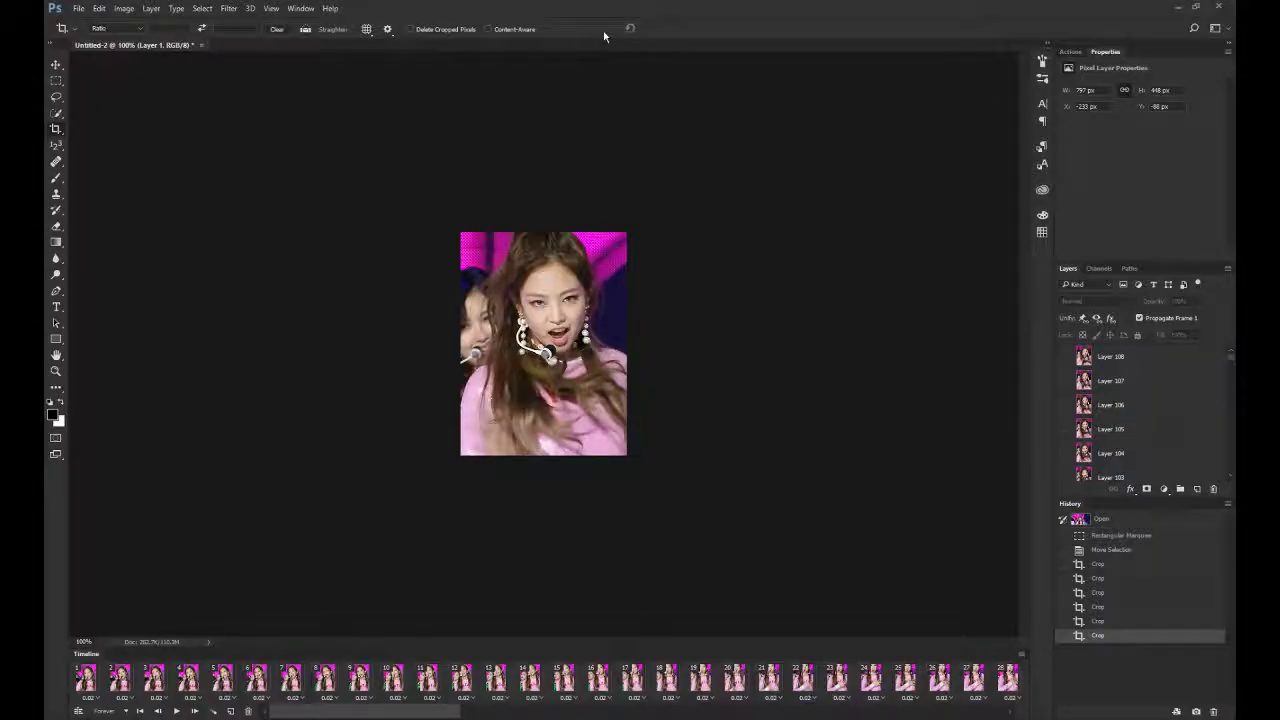
# Switch to the Move tool and scroll through the cropped 108-frame timeline.
pyautogui.press('v')
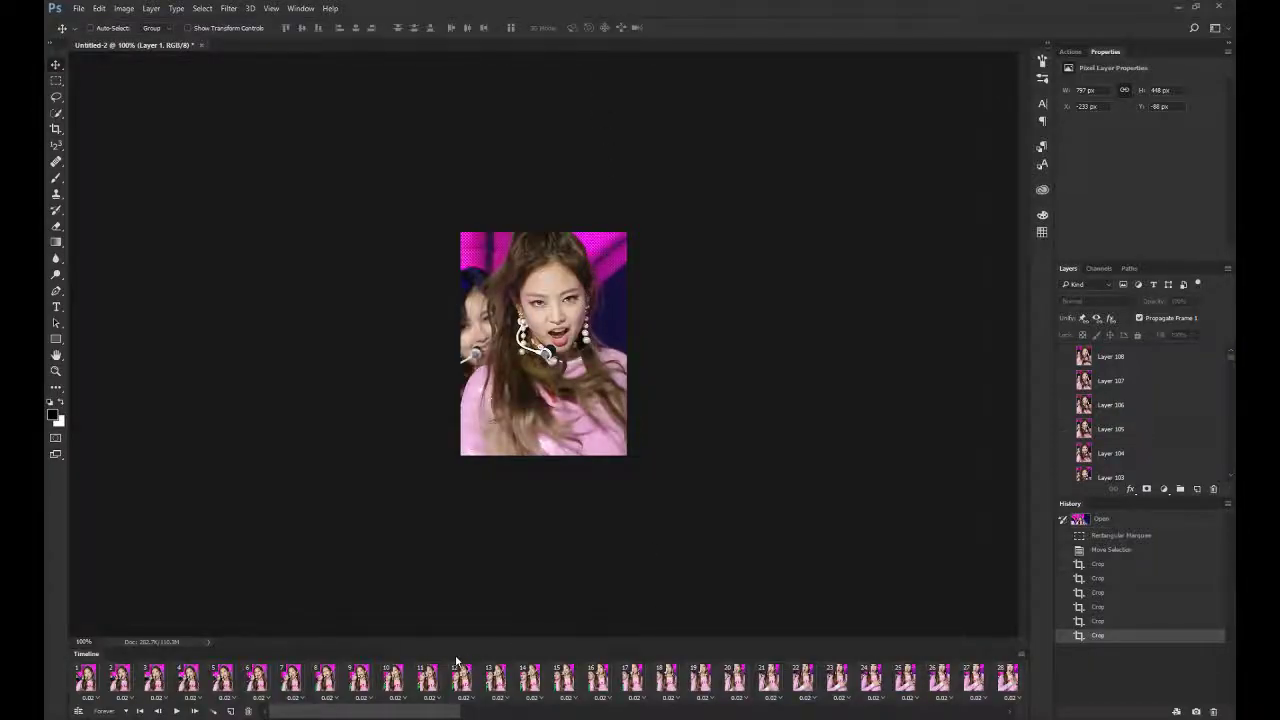
pyautogui.moveTo(441, 714); pyautogui.dragTo(1010, 713)
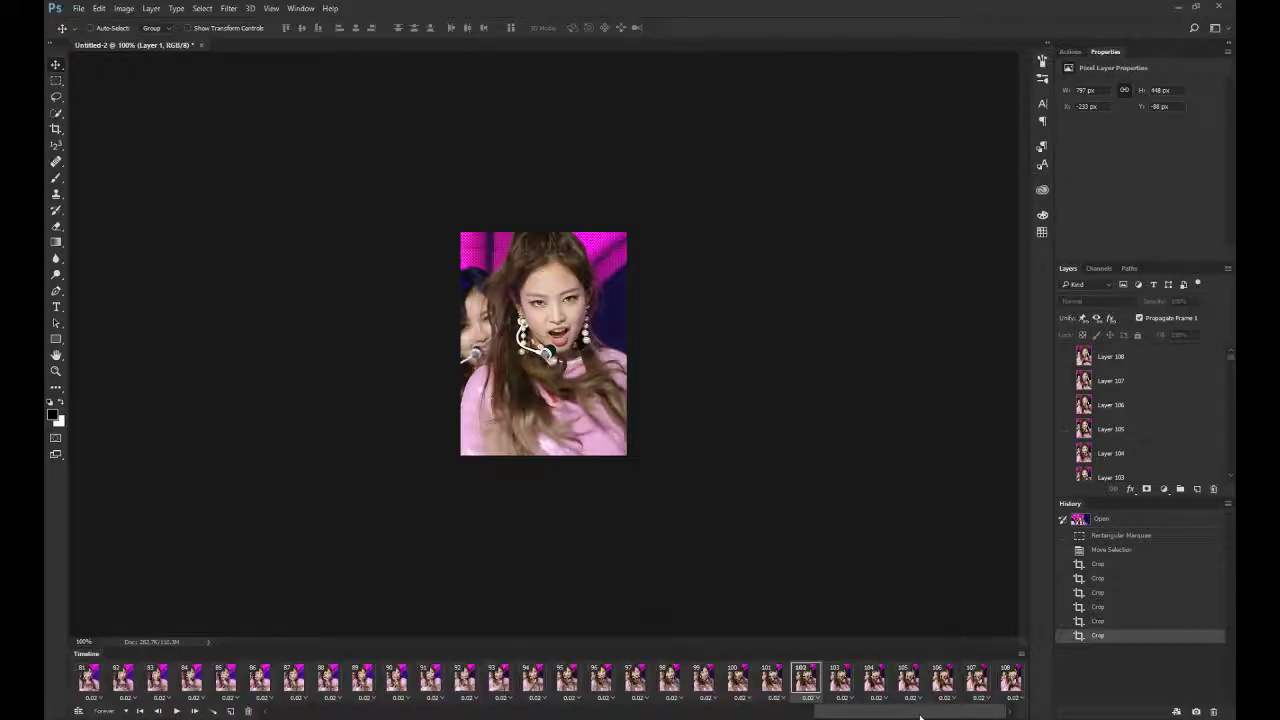
pyautogui.moveTo(920, 715)
pyautogui.mouseDown()
pyautogui.moveTo(887, 715)
pyautogui.moveTo(930, 715)
pyautogui.mouseUp()
pyautogui.click(926, 650)
pyautogui.click(1006, 680)
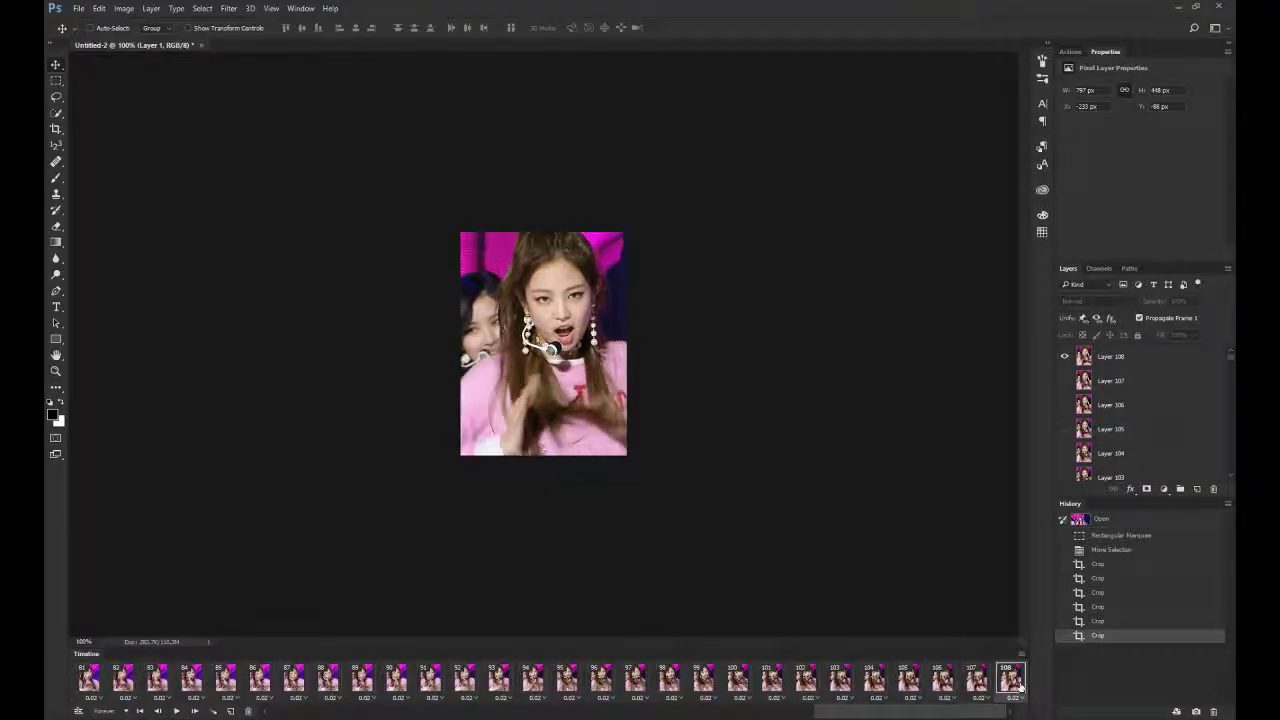
pyautogui.press('space')
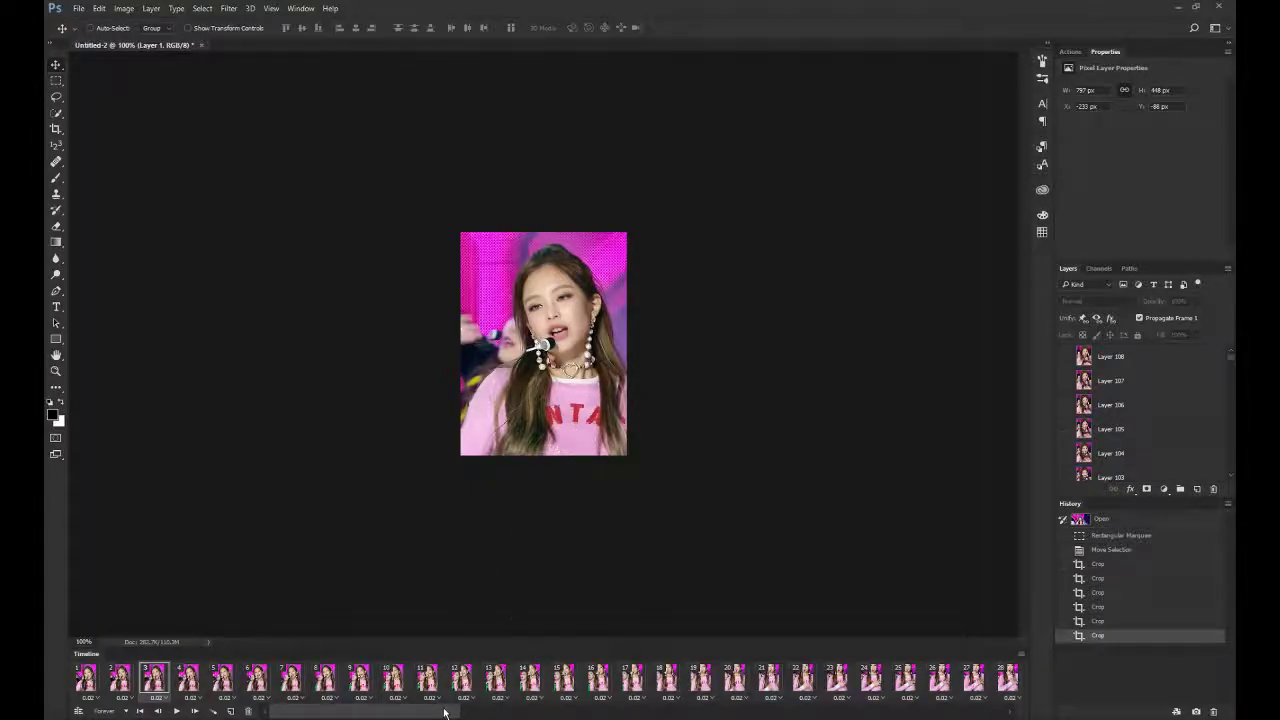
pyautogui.press('space')
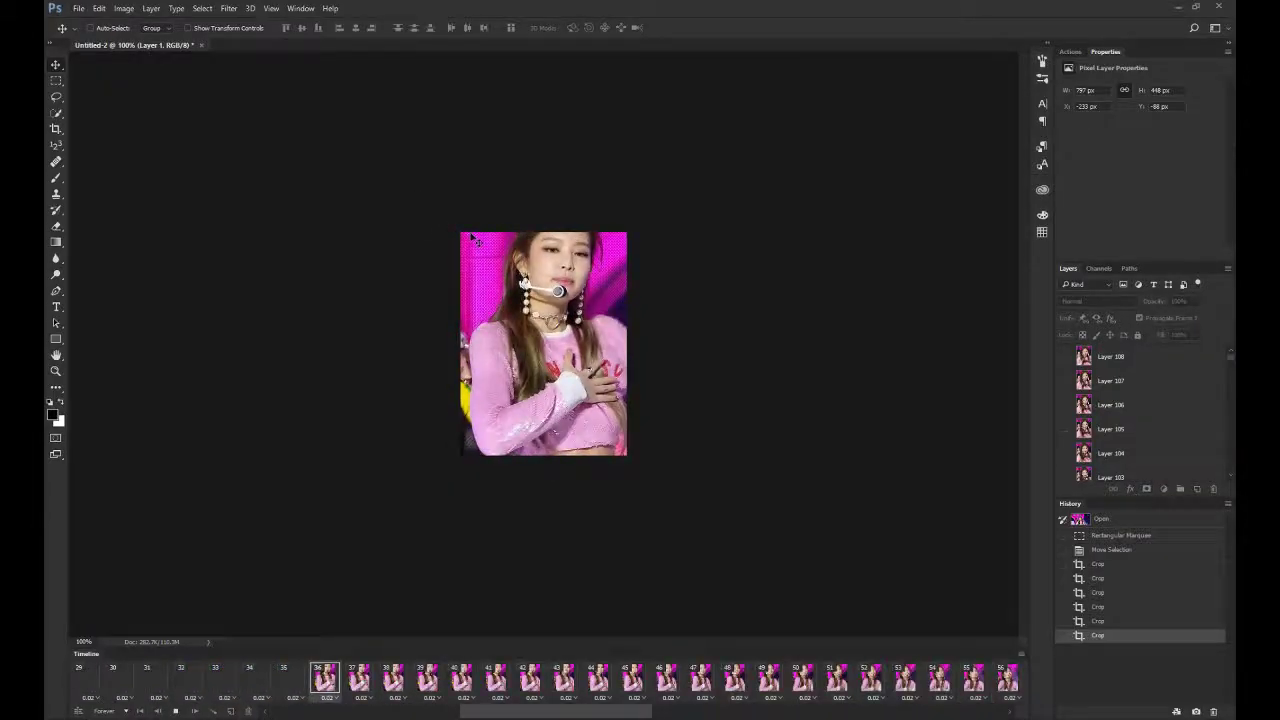
pyautogui.click(78, 8)
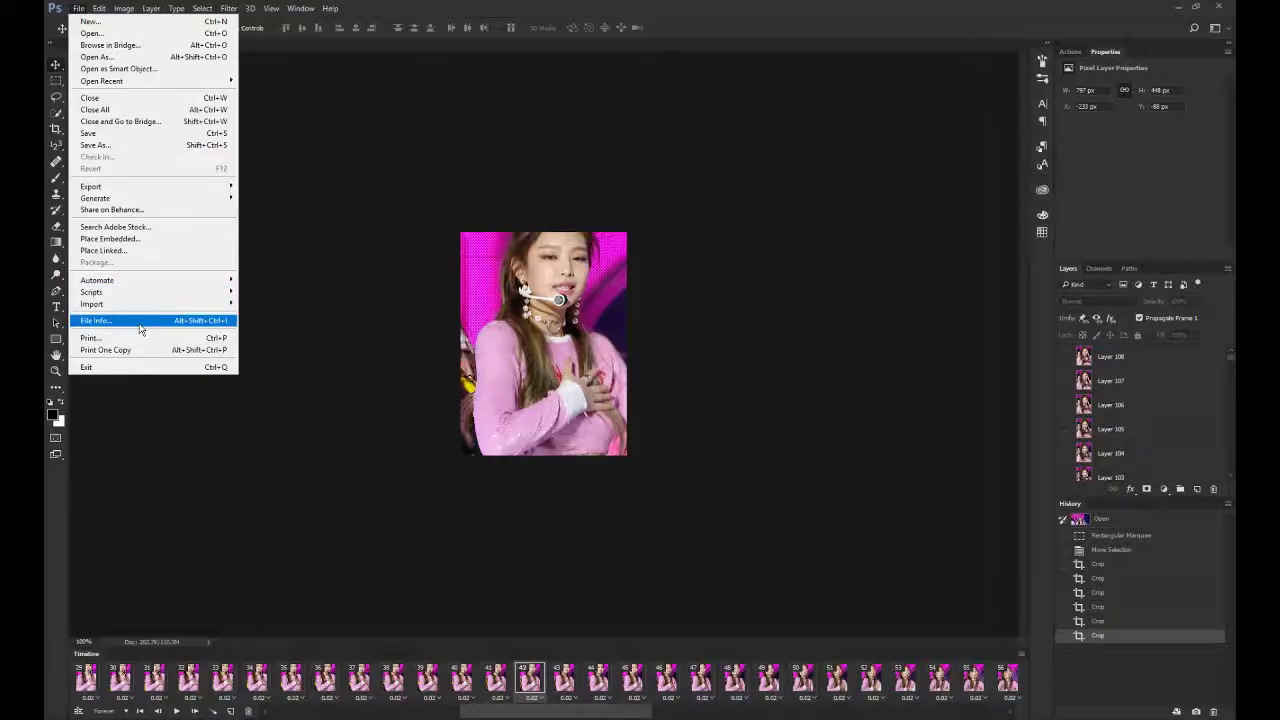
pyautogui.click(645, 277)
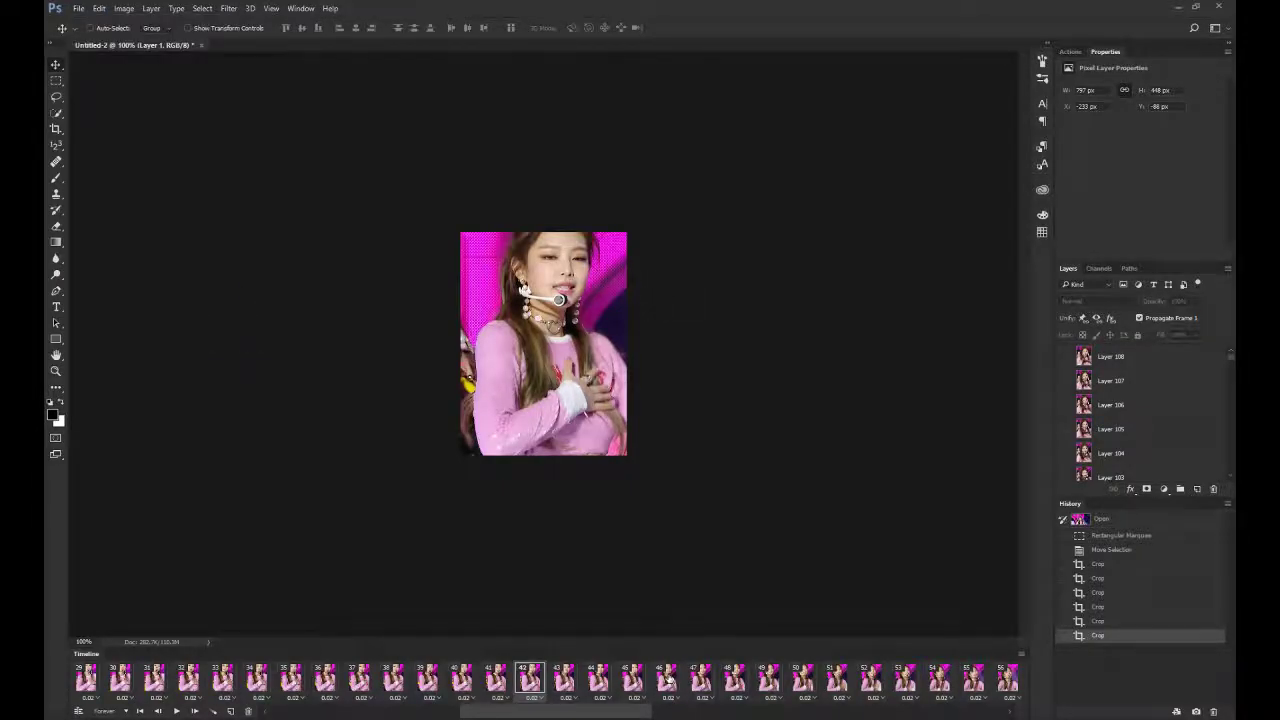
pyautogui.moveTo(591, 713); pyautogui.dragTo(1018, 690)
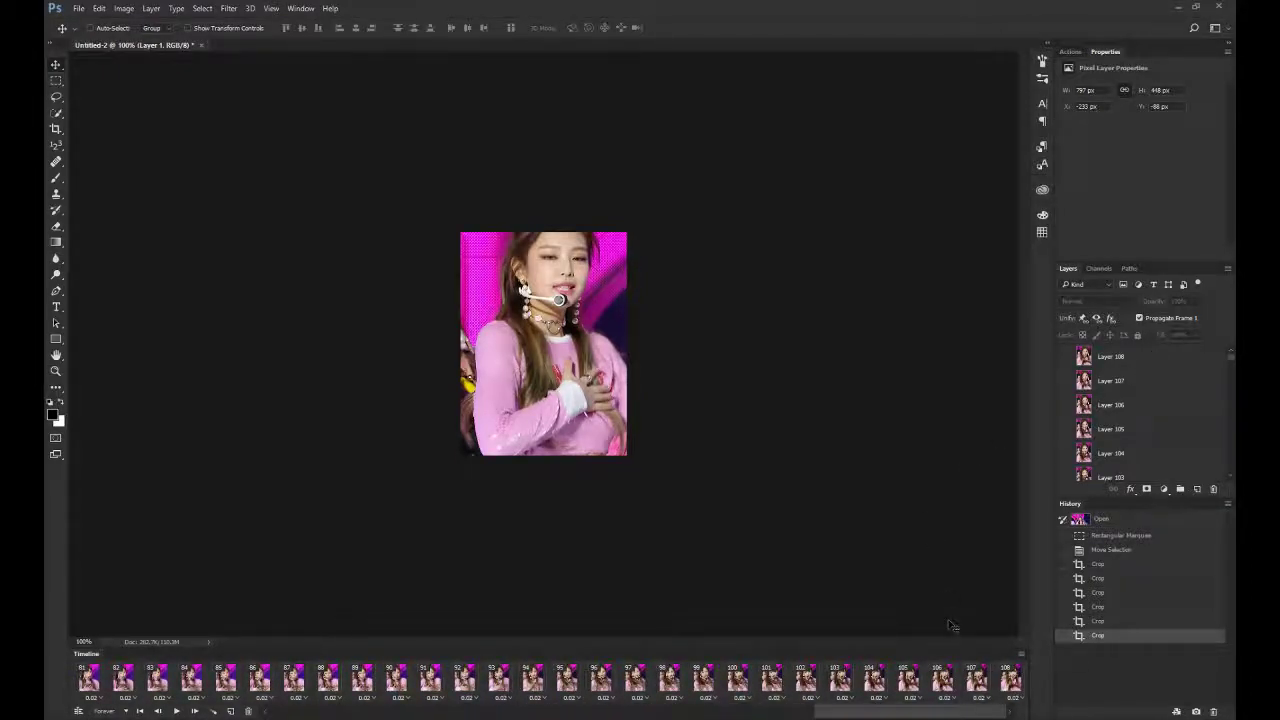
pyautogui.click(1011, 680)
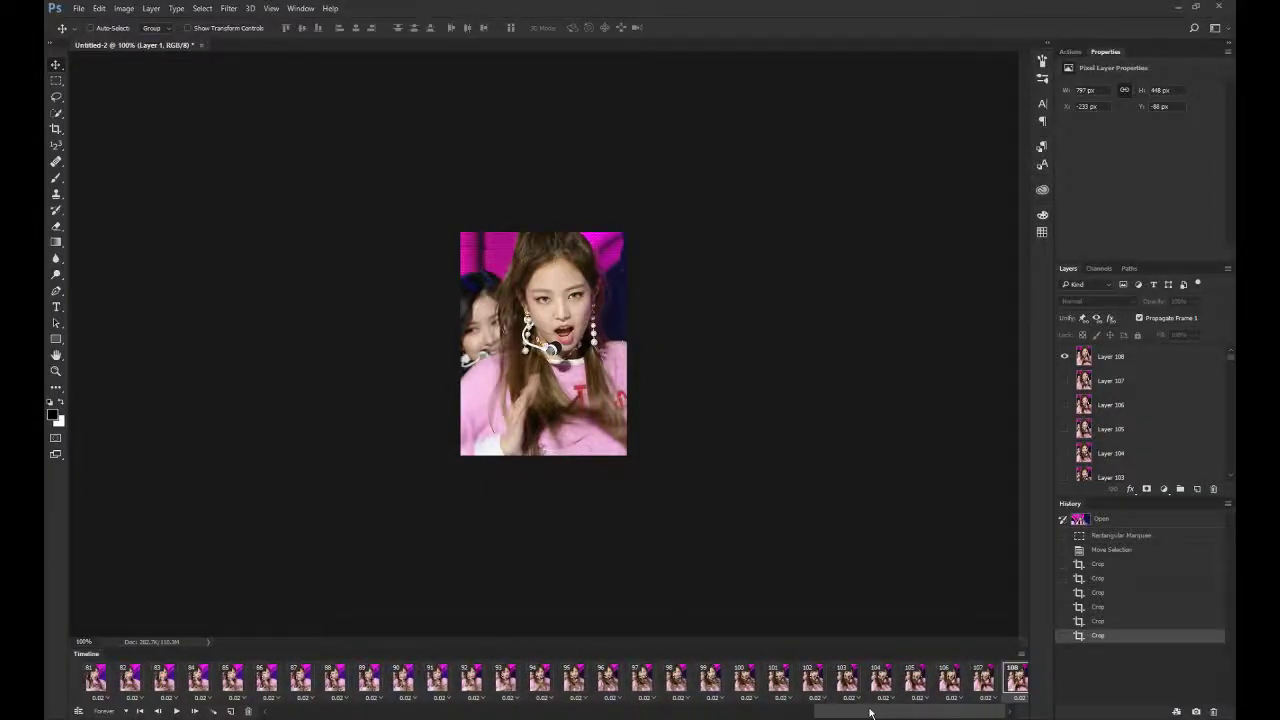
pyautogui.moveTo(890, 714); pyautogui.dragTo(990, 711)
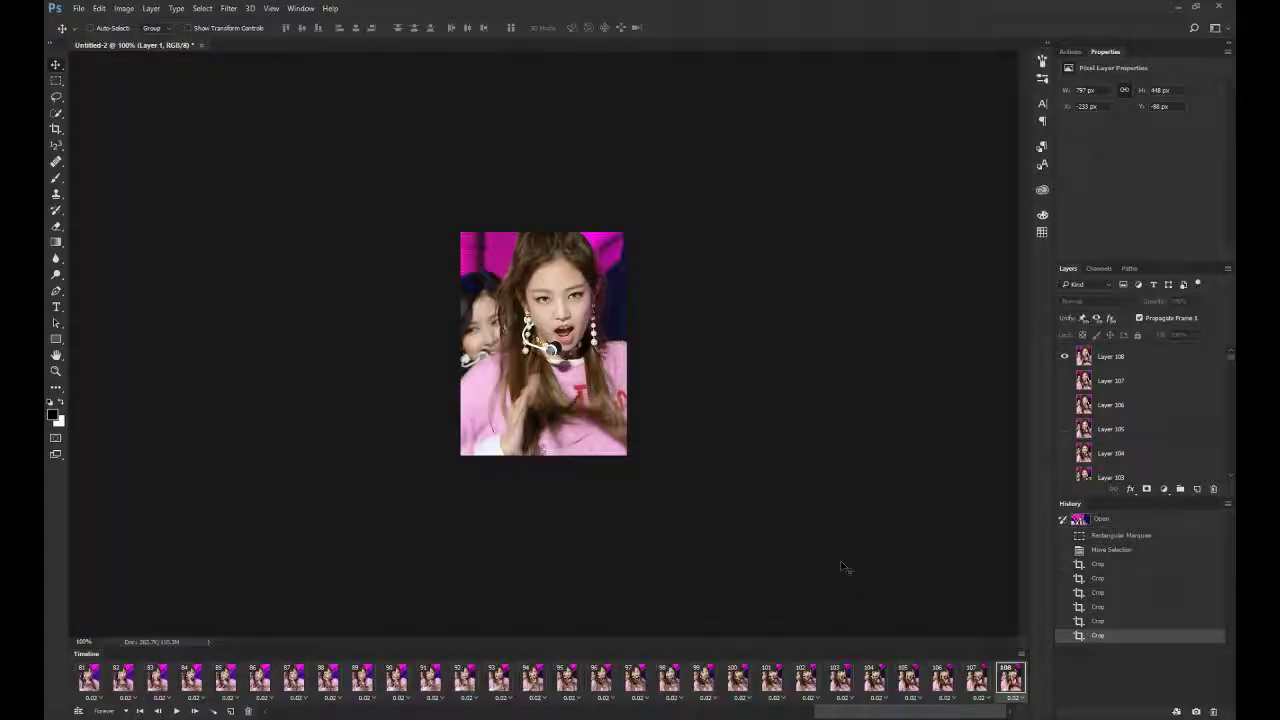
pyautogui.press('space')
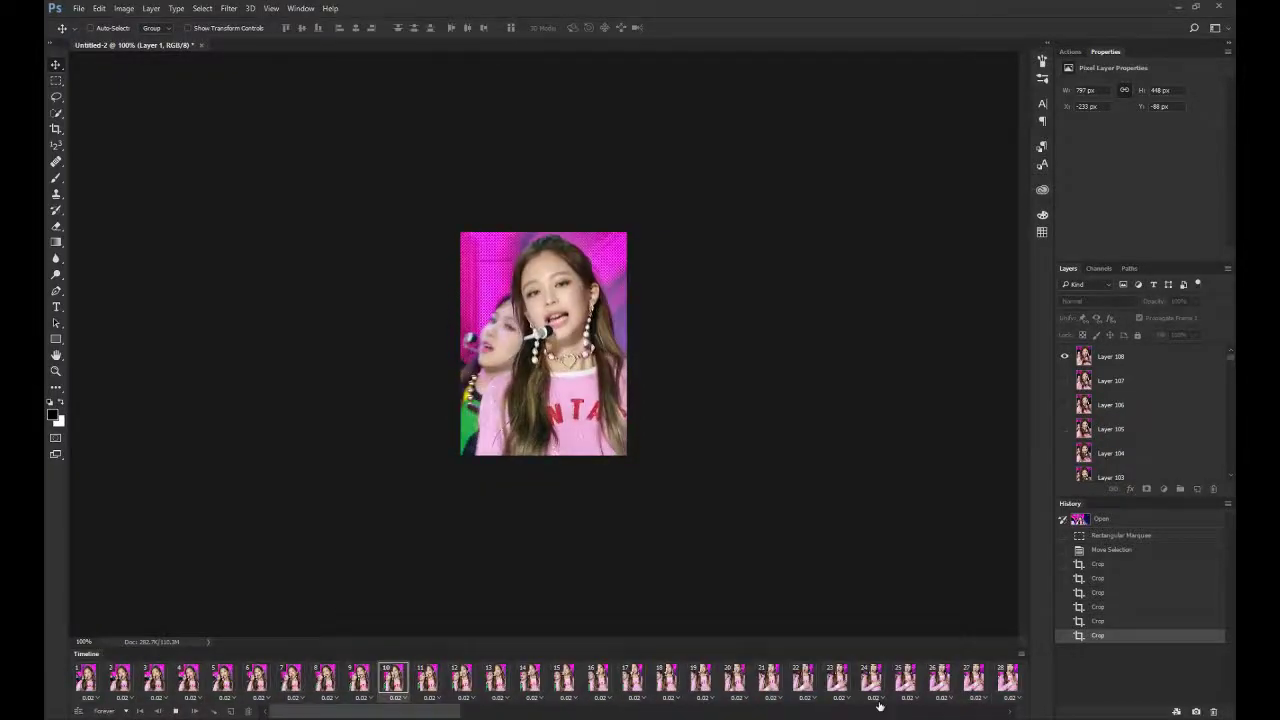
pyautogui.press('space')
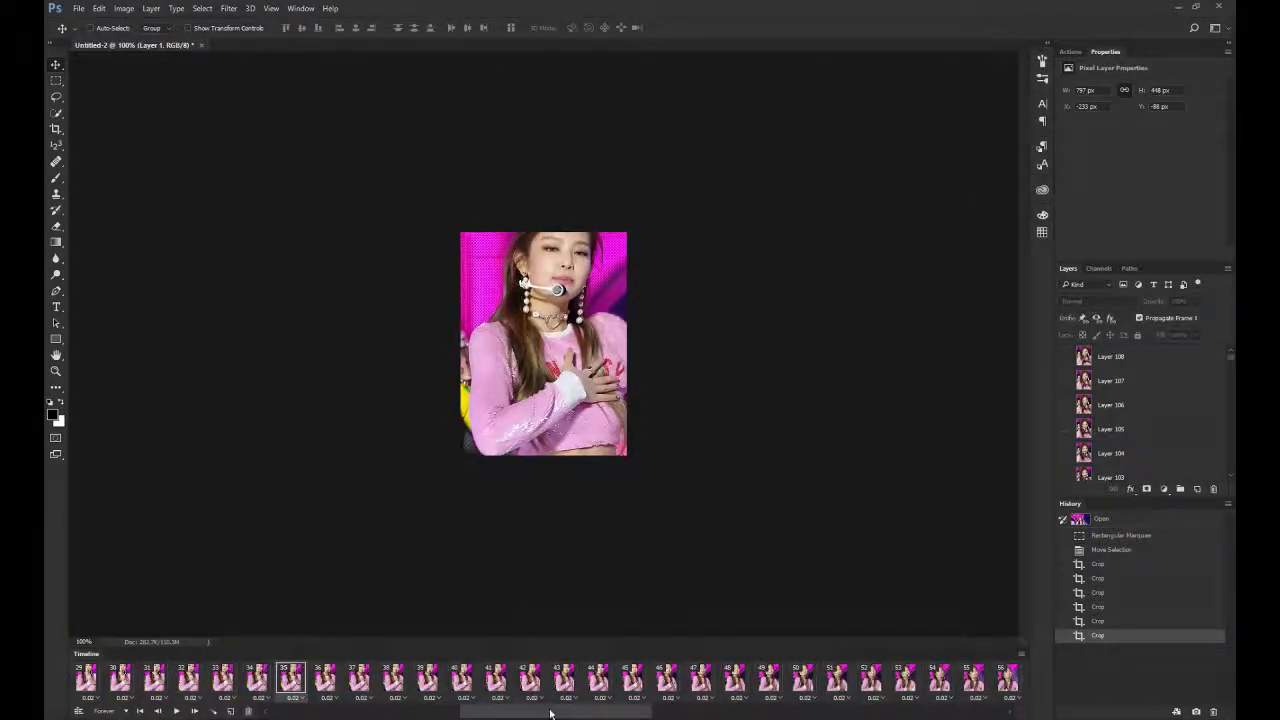
pyautogui.moveTo(566, 716); pyautogui.dragTo(973, 716)
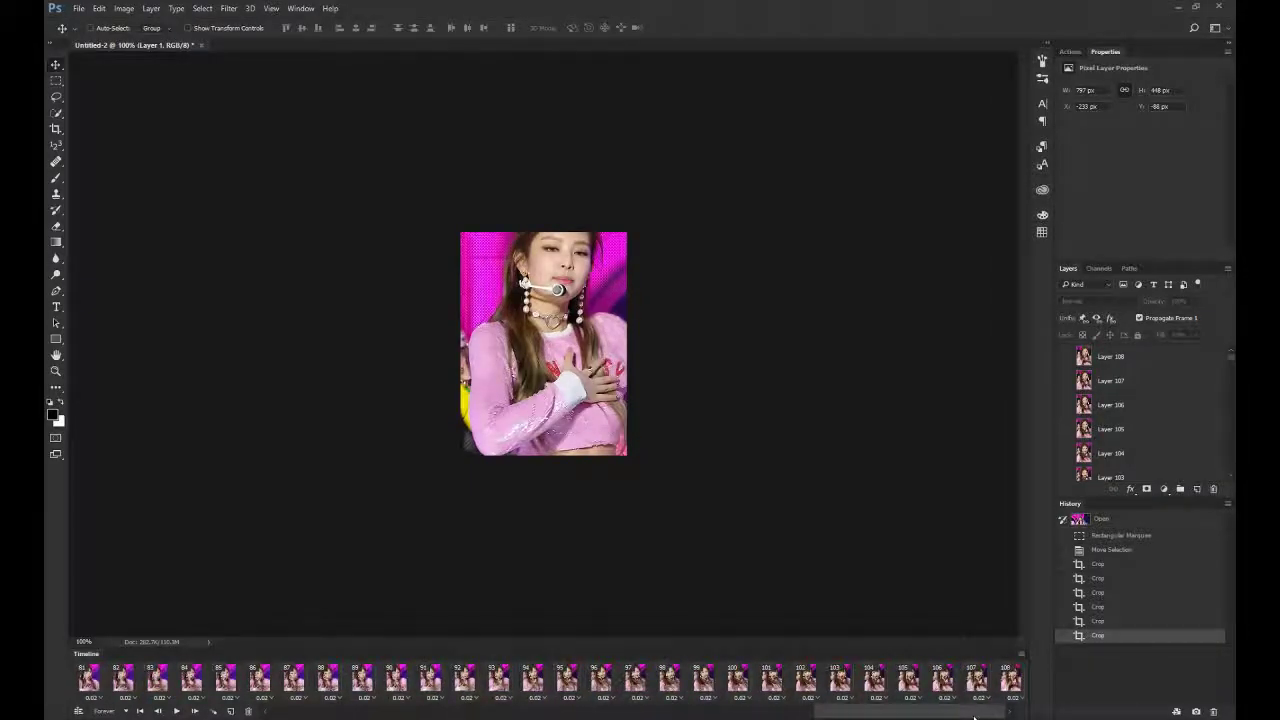
pyautogui.press('space')
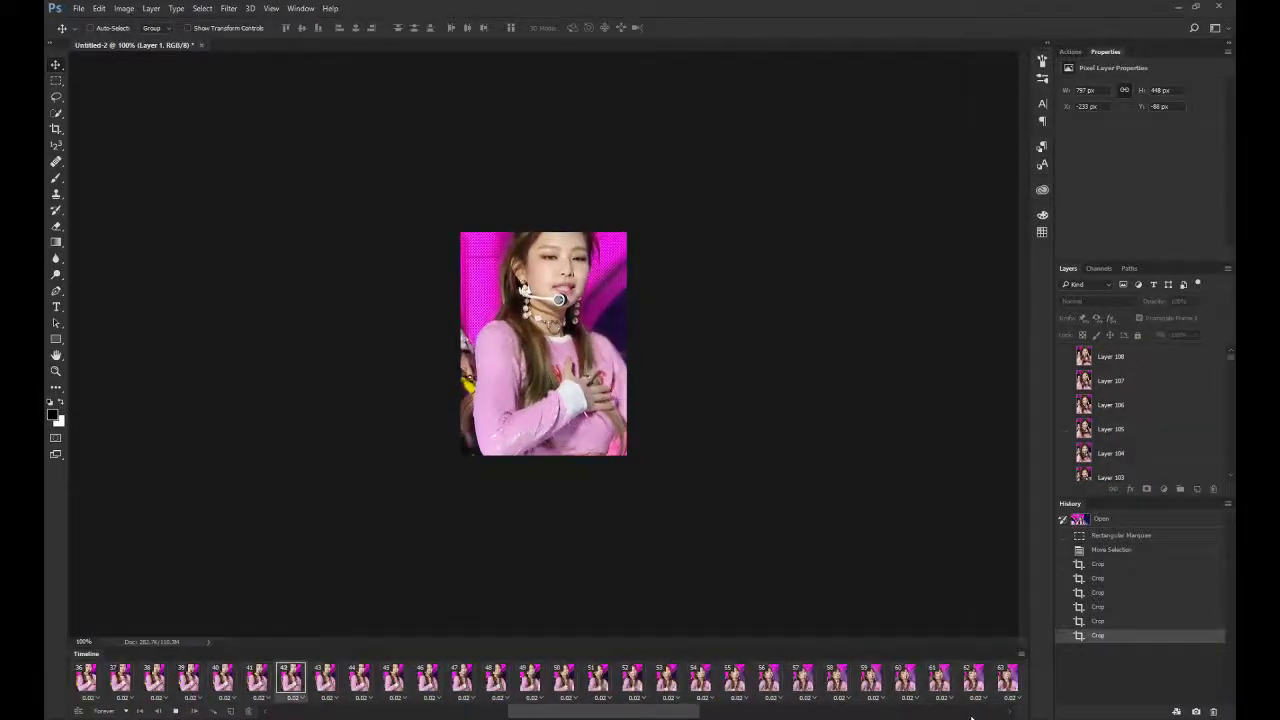
pyautogui.press('space')
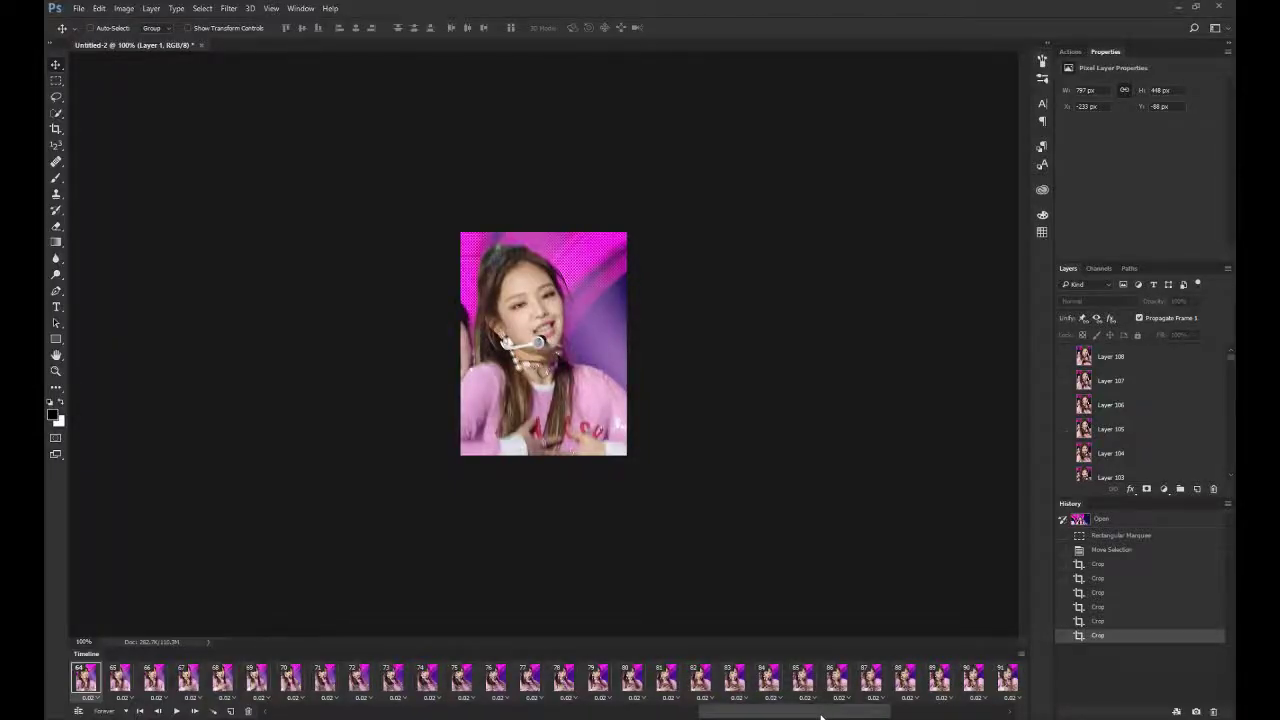
pyautogui.moveTo(820, 716); pyautogui.dragTo(957, 708)
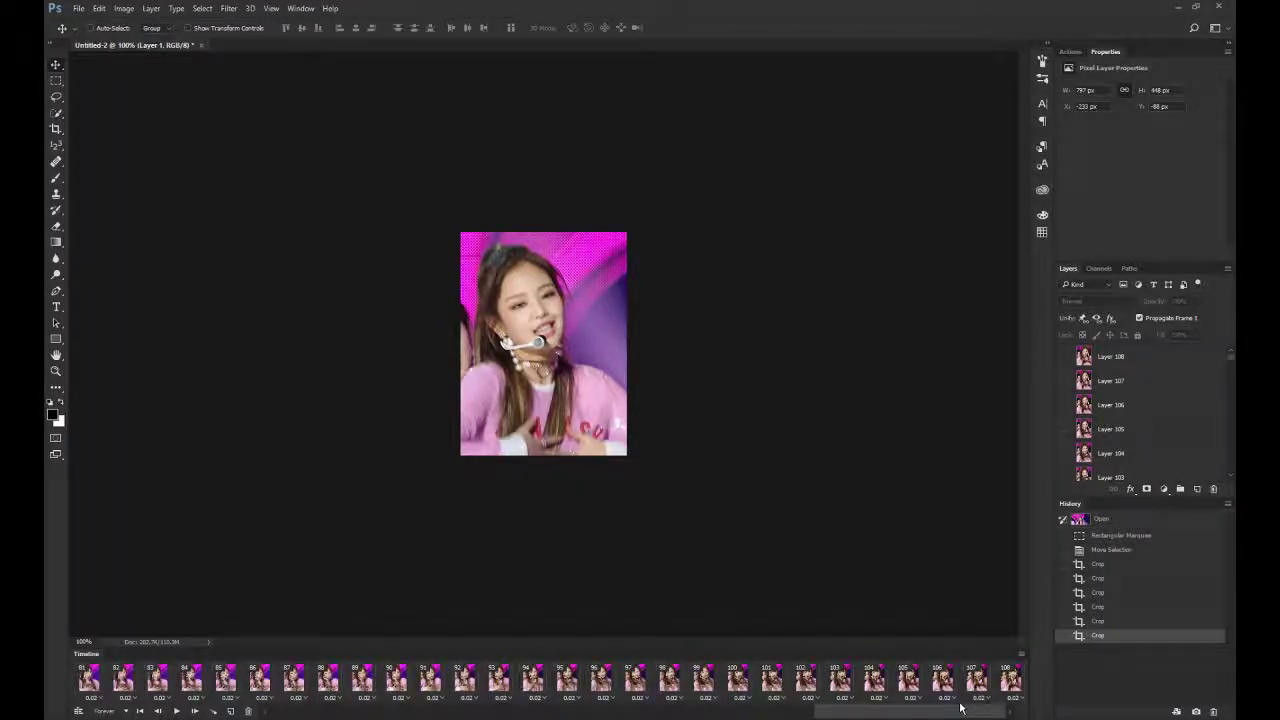
pyautogui.moveTo(970, 709); pyautogui.dragTo(352, 713)
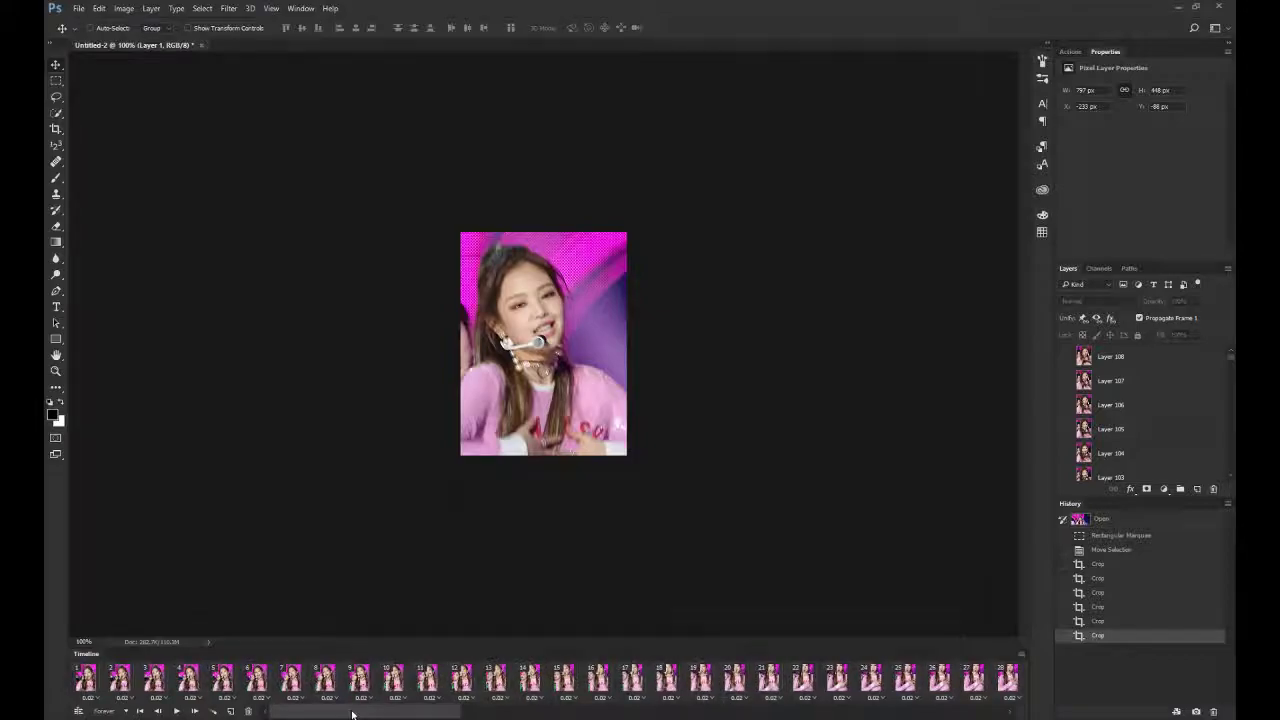
pyautogui.click(90, 676)
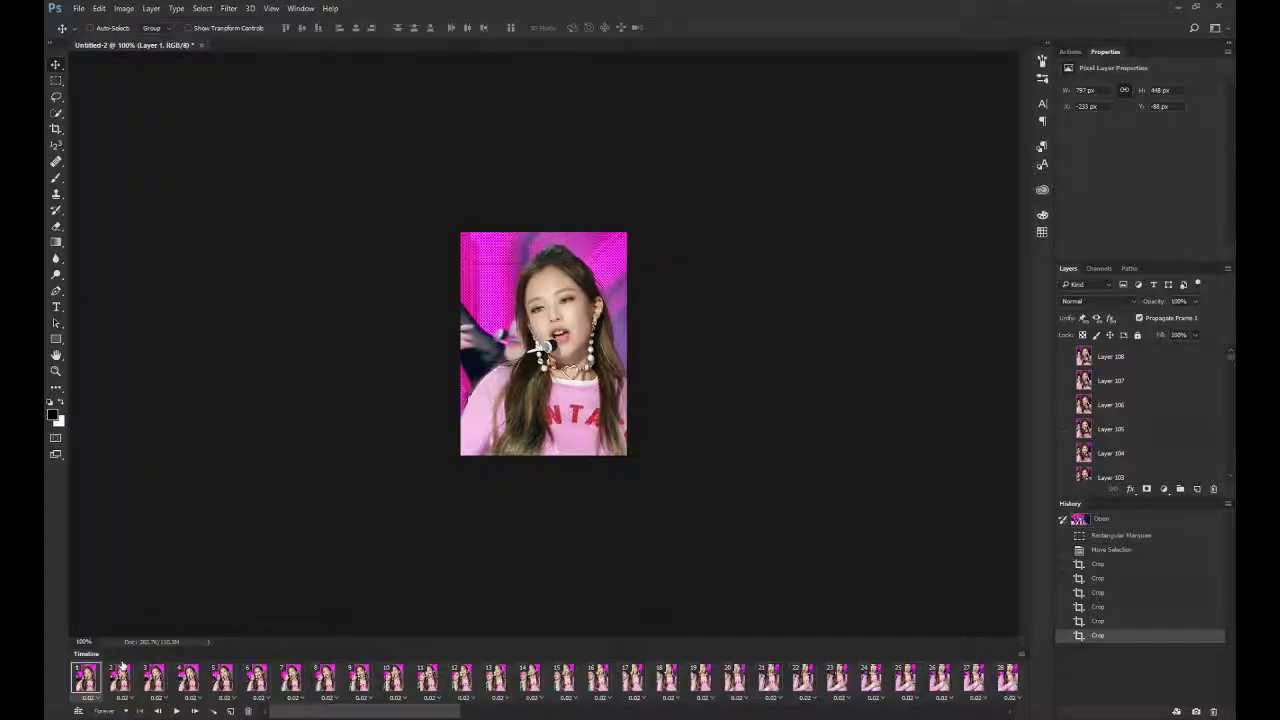
# Select frames 1 through 54 and delete them, confirming the deletion.
pyautogui.click(256, 678)
pyautogui.click(78, 684)
pyautogui.moveTo(313, 714); pyautogui.dragTo(576, 716)
pyautogui.keyDown('shift'); pyautogui.click(584, 683); pyautogui.keyUp('shift')
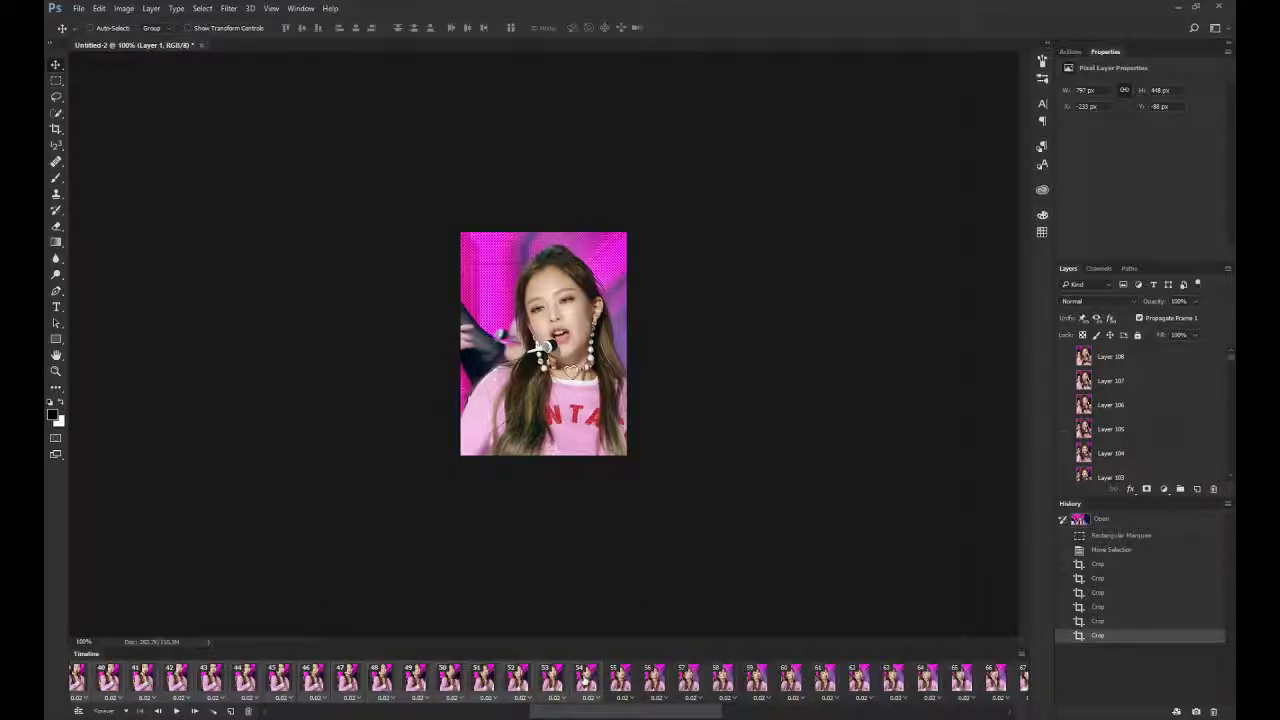
pyautogui.click(249, 711)
pyautogui.press('Return')
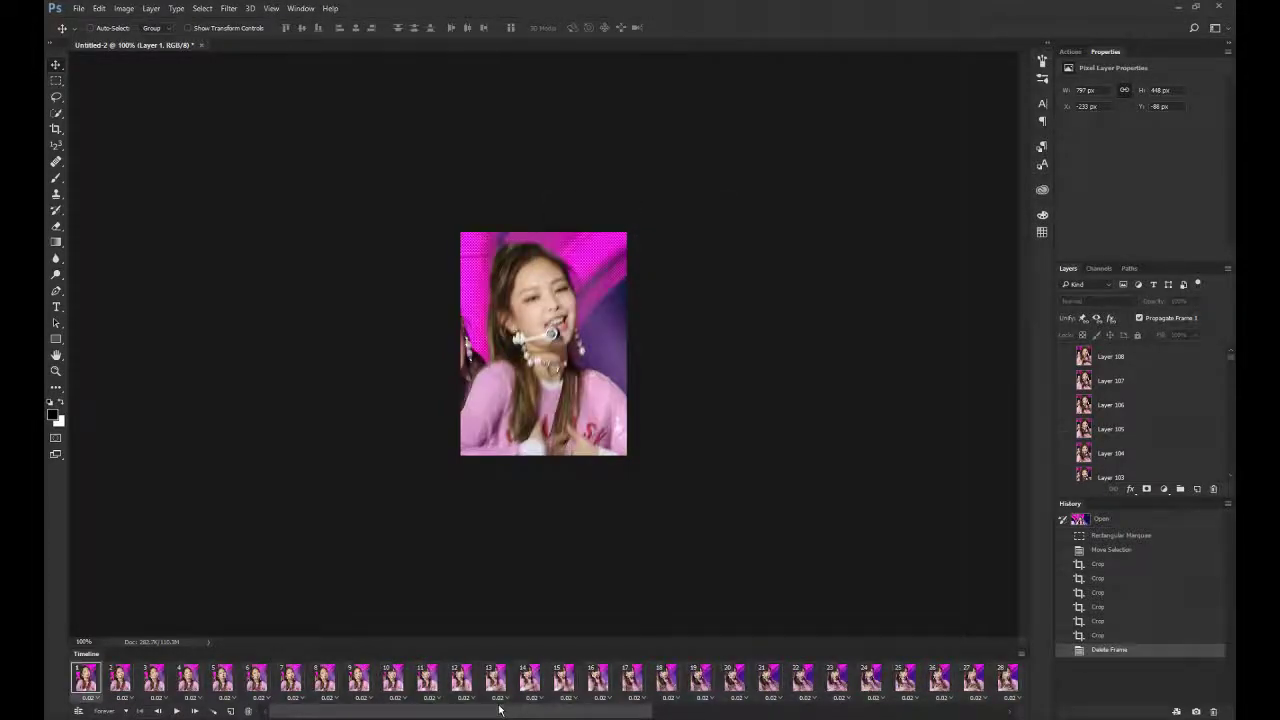
# Play back the shortened 54-frame animation twice to preview it.
pyautogui.moveTo(500, 710); pyautogui.dragTo(946, 706)
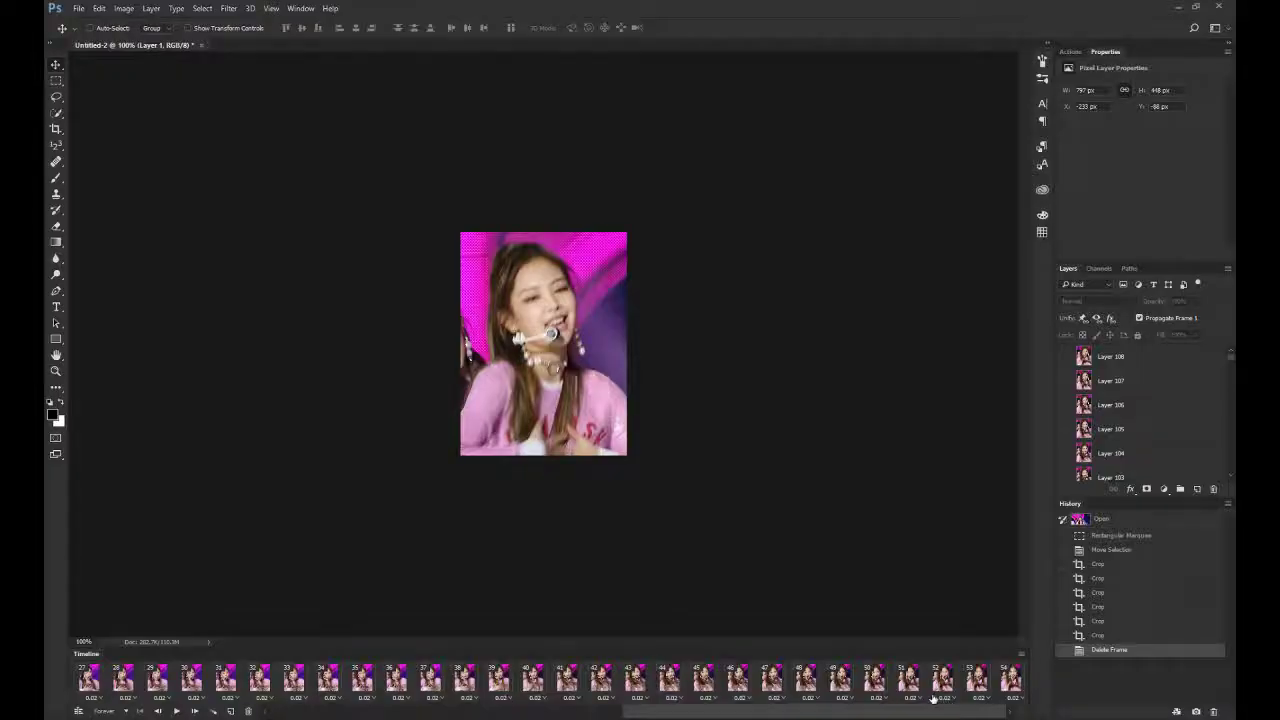
pyautogui.press('space')
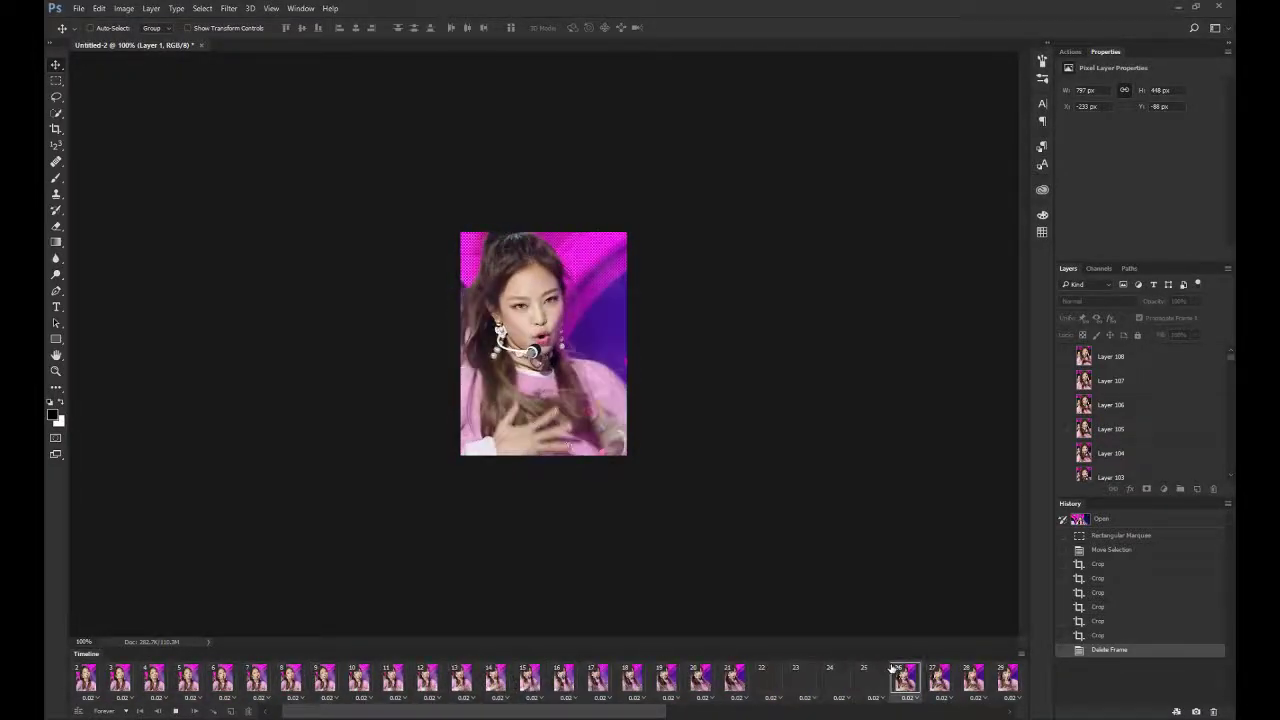
pyautogui.press('space')
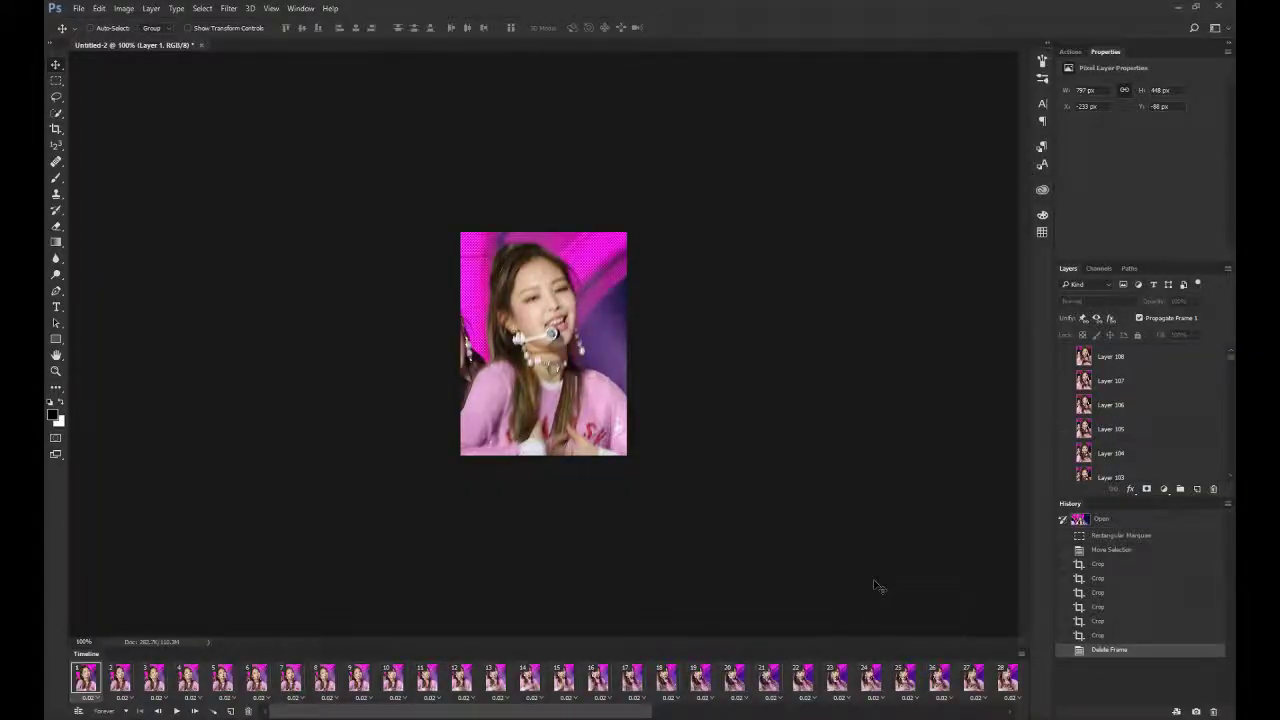
pyautogui.press('space')
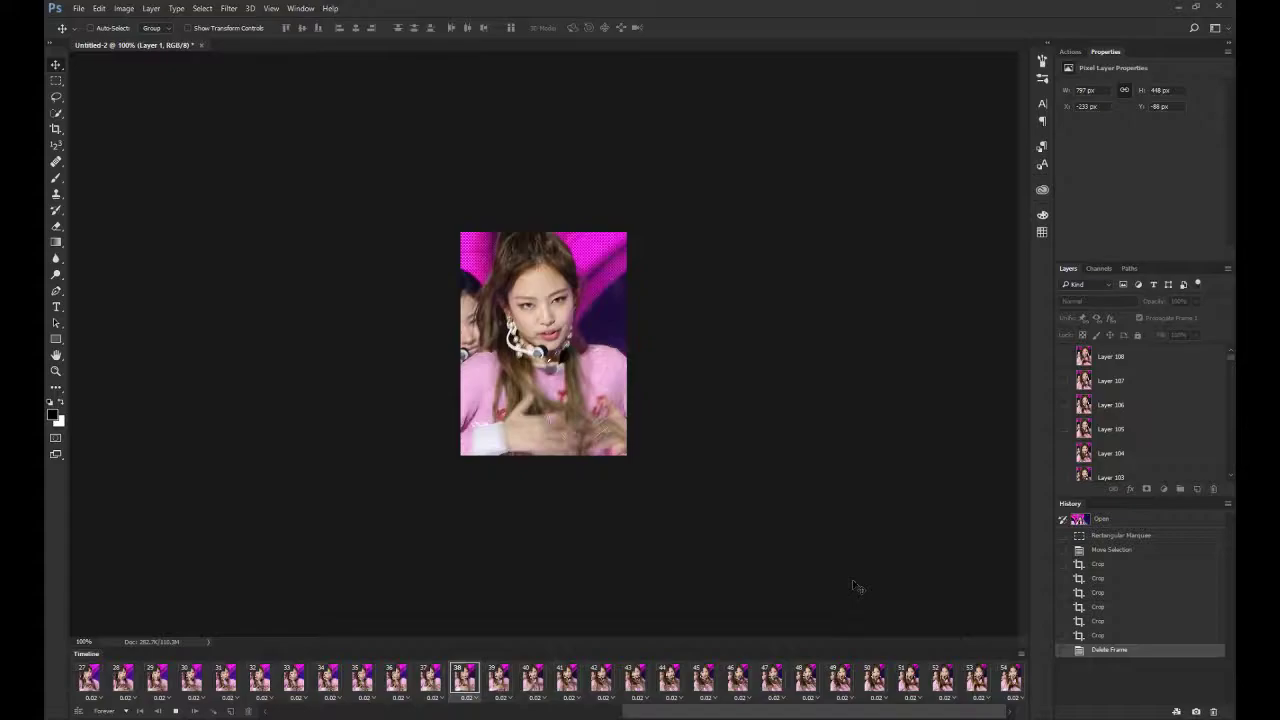
pyautogui.press('space')
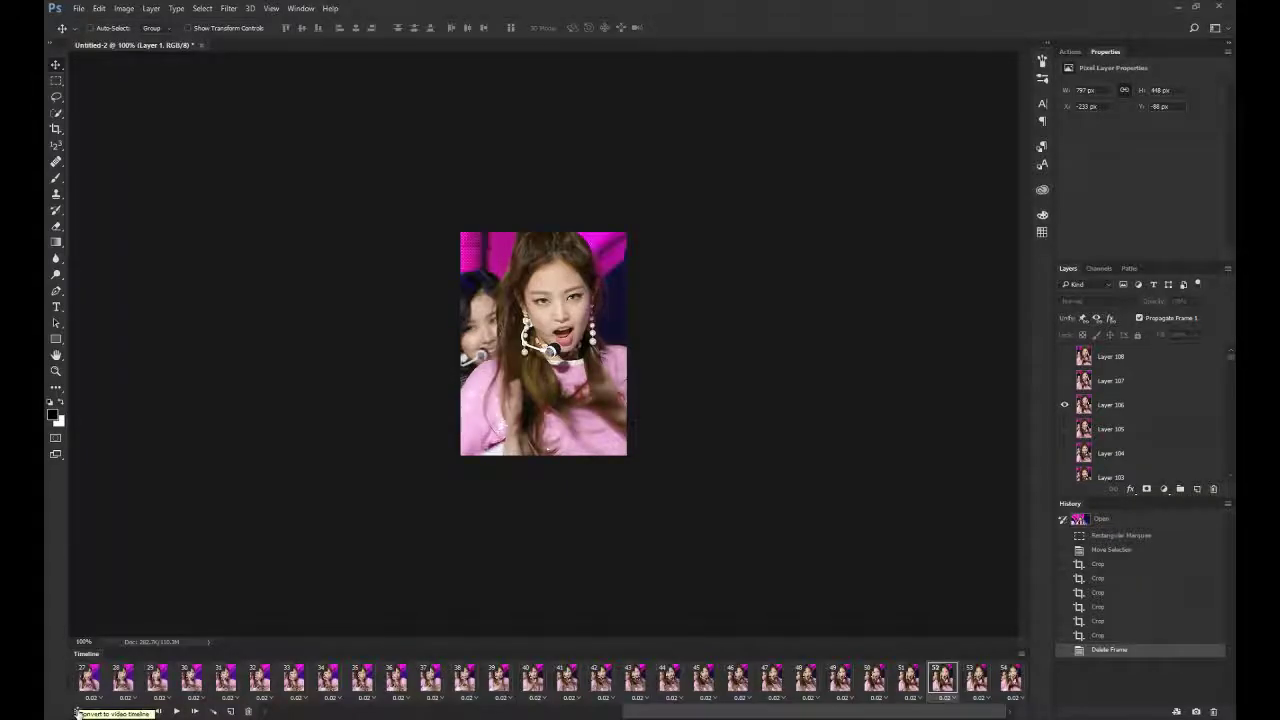
# Convert the frames to a video timeline and select Layer 108 at the top of the stack.
pyautogui.click(78, 711)
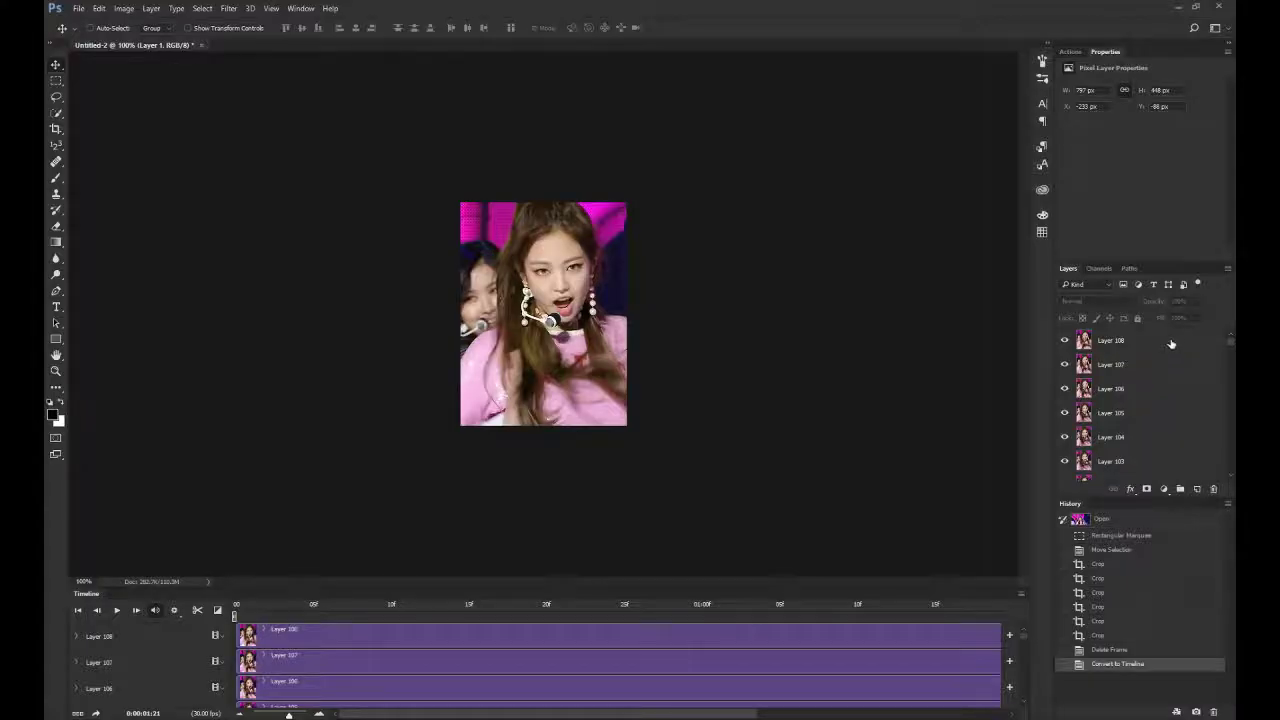
pyautogui.click(1165, 347)
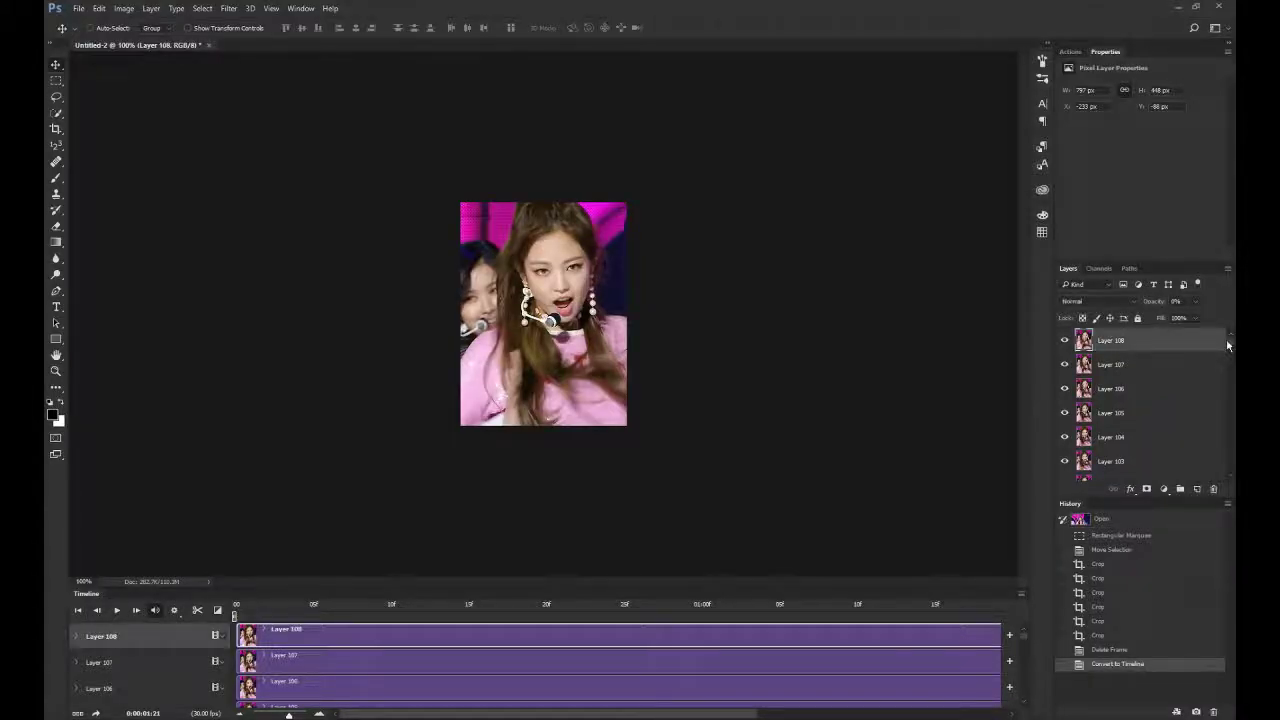
pyautogui.moveTo(1231, 340); pyautogui.dragTo(1230, 482)
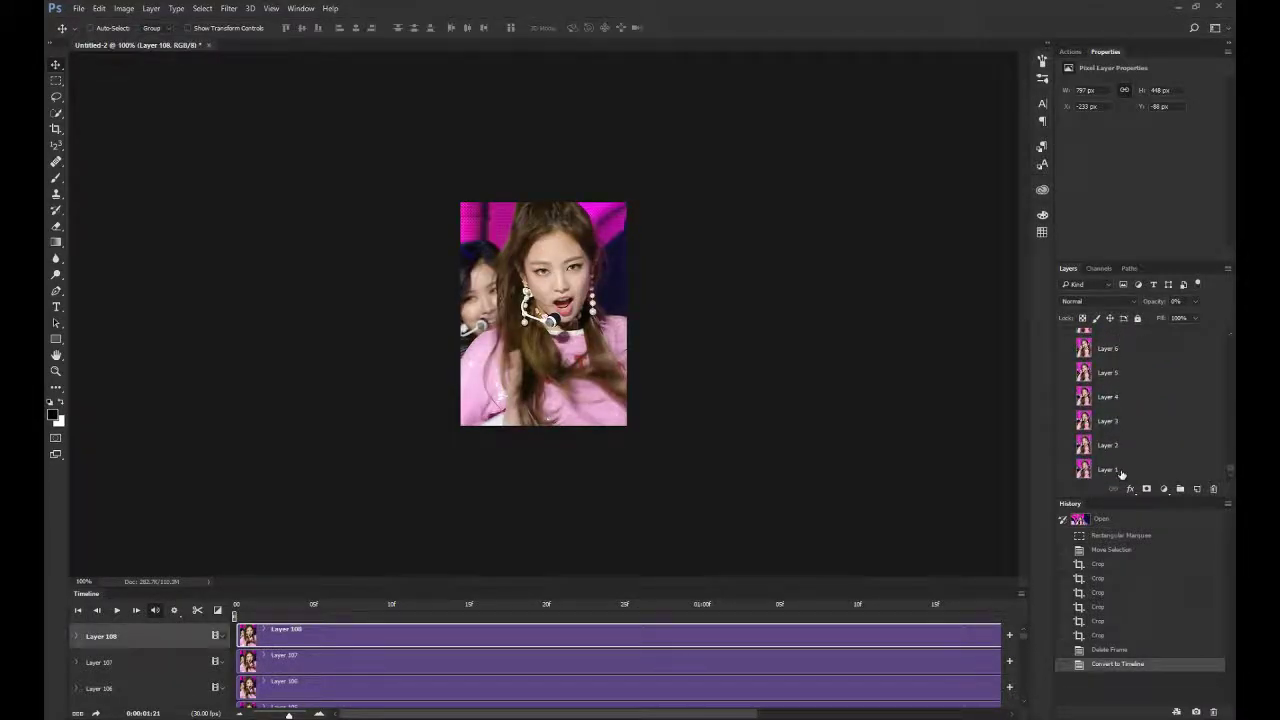
pyautogui.click(203, 10)
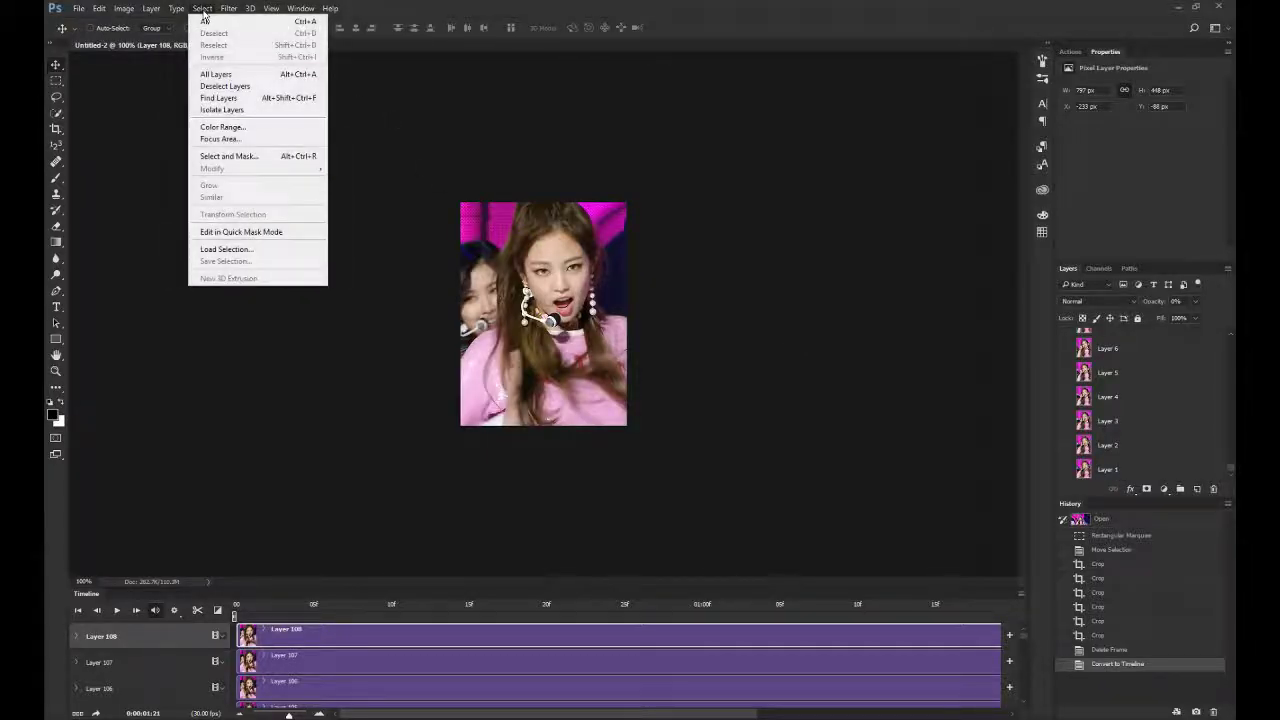
# Select all layers and convert them into one smart object, Layer 108.
pyautogui.click(252, 76)
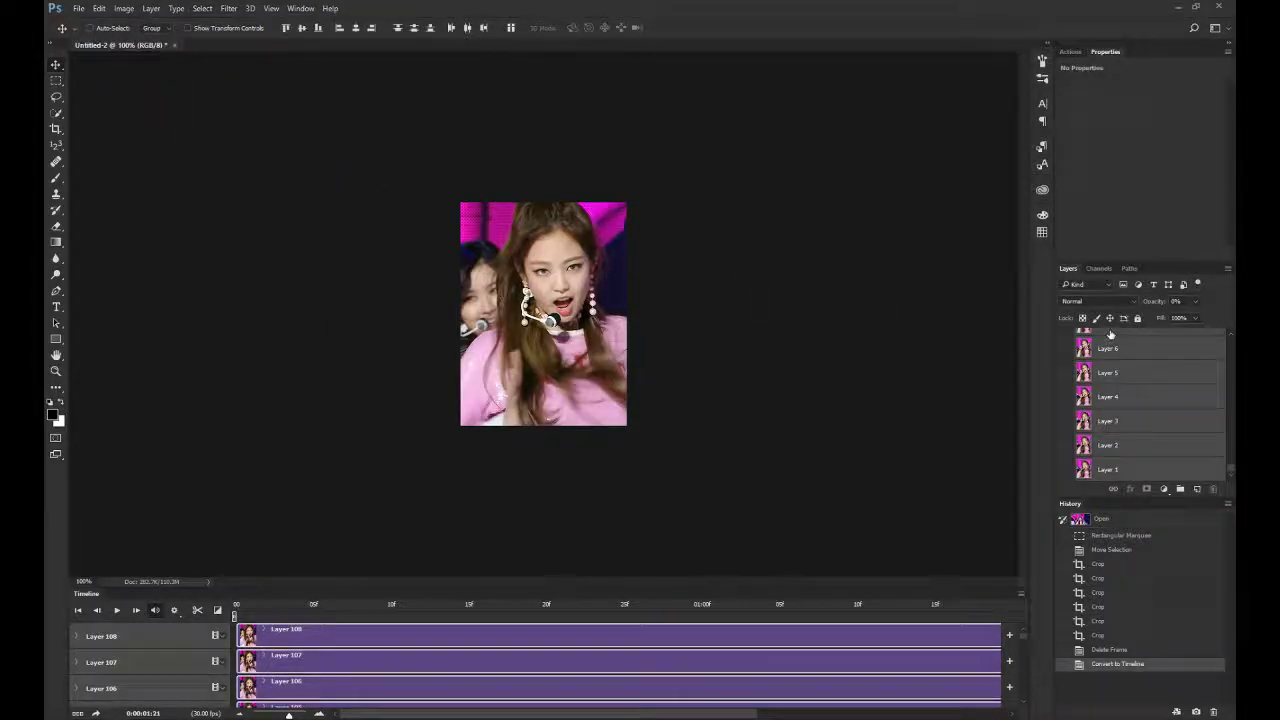
pyautogui.rightClick(1156, 378)
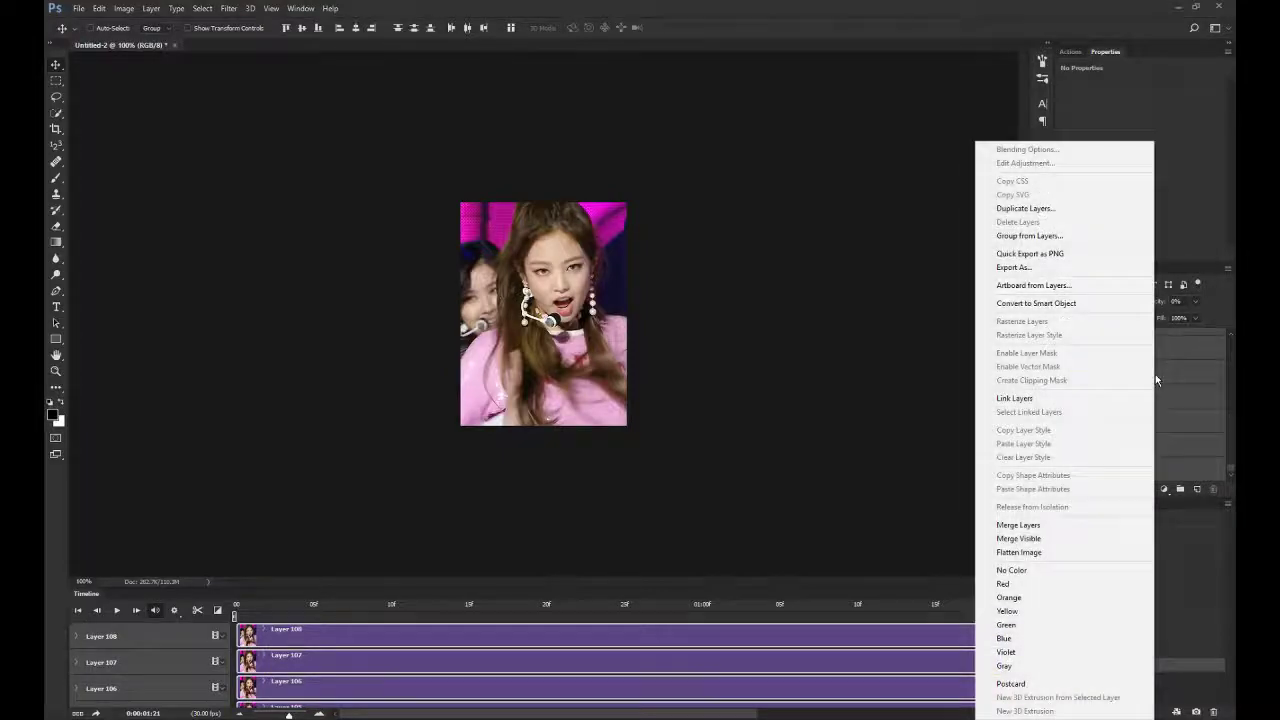
pyautogui.click(1036, 303)
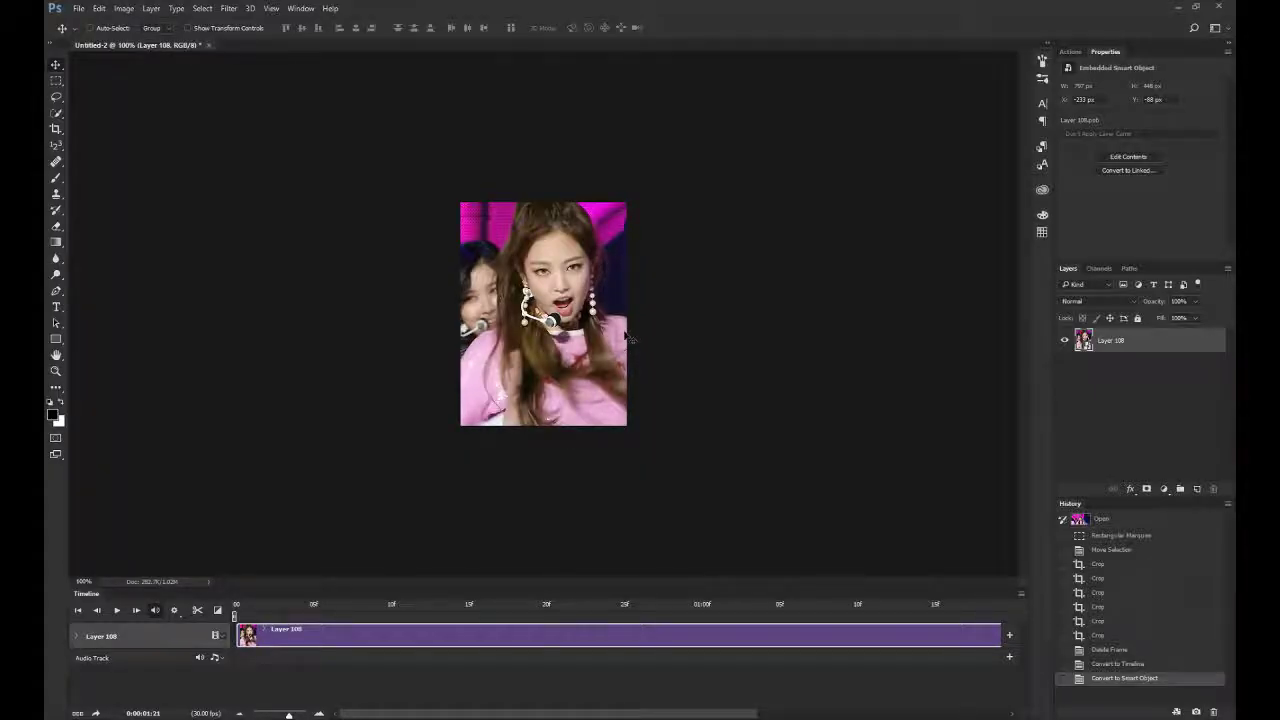
# Apply Topaz Clean 3 to Layer 108 with Strength 1 and Threshold 0.22, comparing original and processed previews.
pyautogui.click(230, 11)
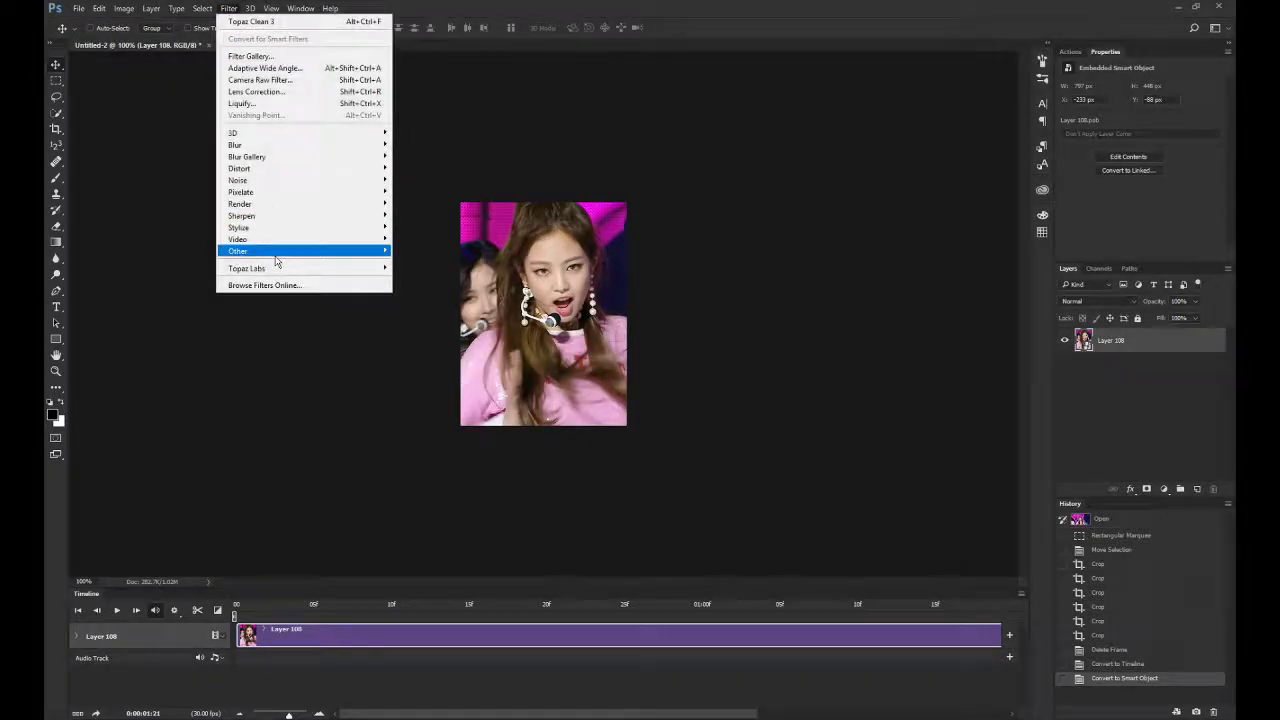
pyautogui.moveTo(270, 270)
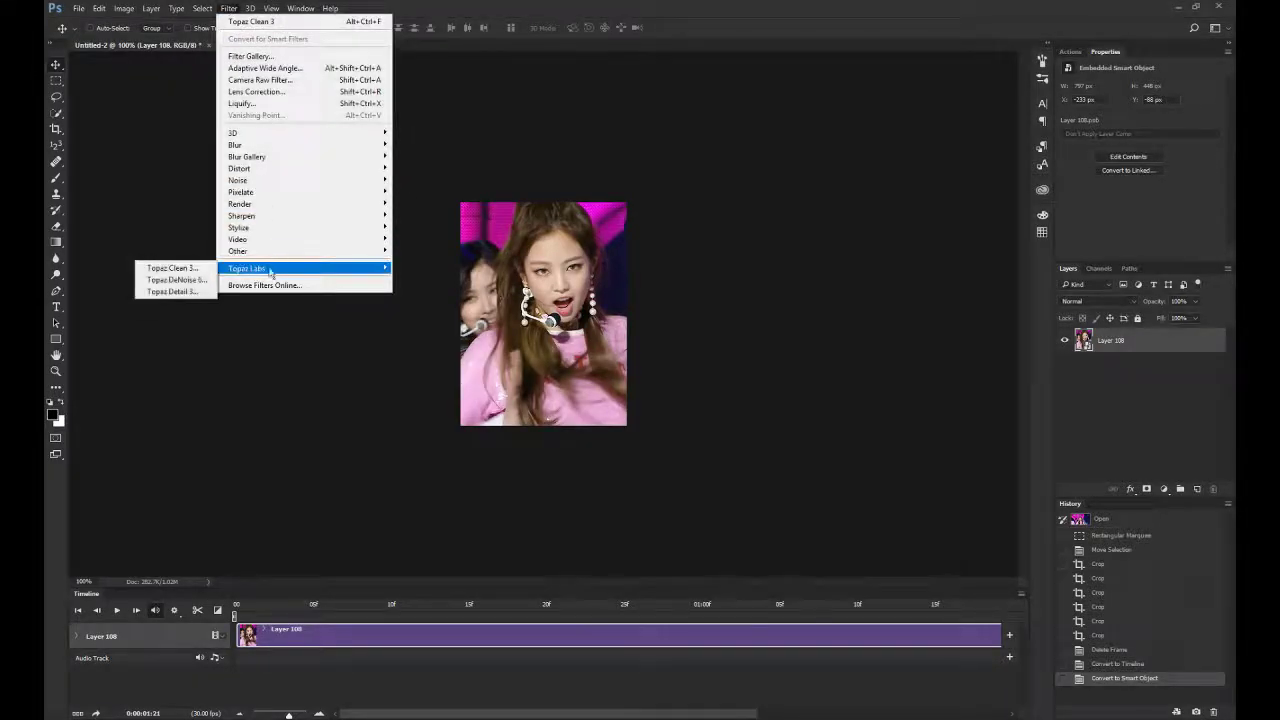
pyautogui.click(172, 268)
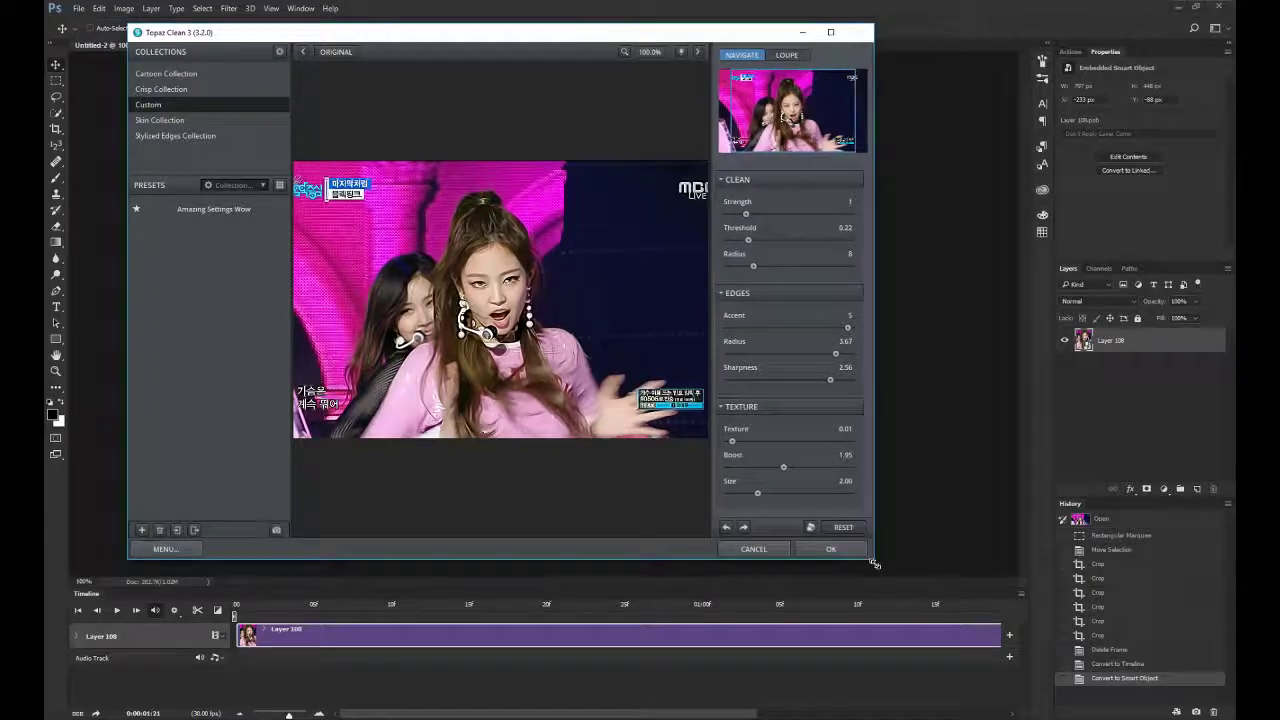
pyautogui.moveTo(871, 559); pyautogui.dragTo(904, 576)
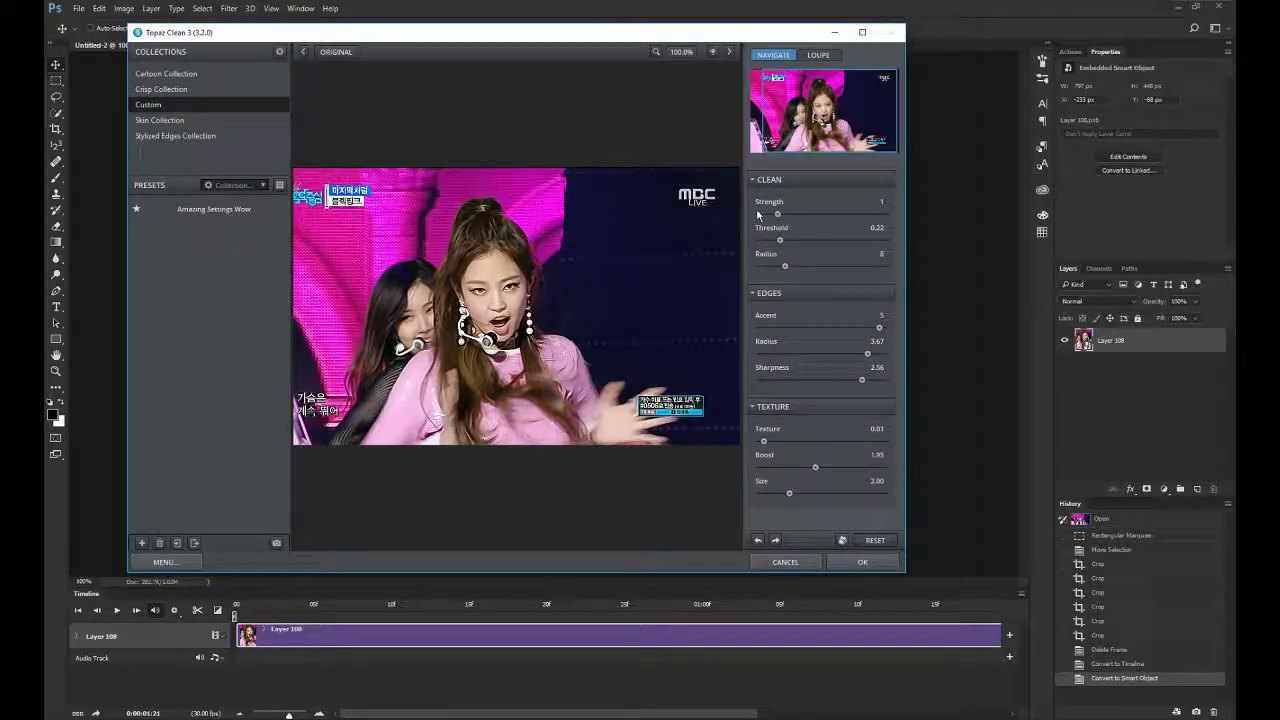
pyautogui.moveTo(615, 270); pyautogui.dragTo(615, 270)
pyautogui.click(615, 270)
pyautogui.click(862, 563)
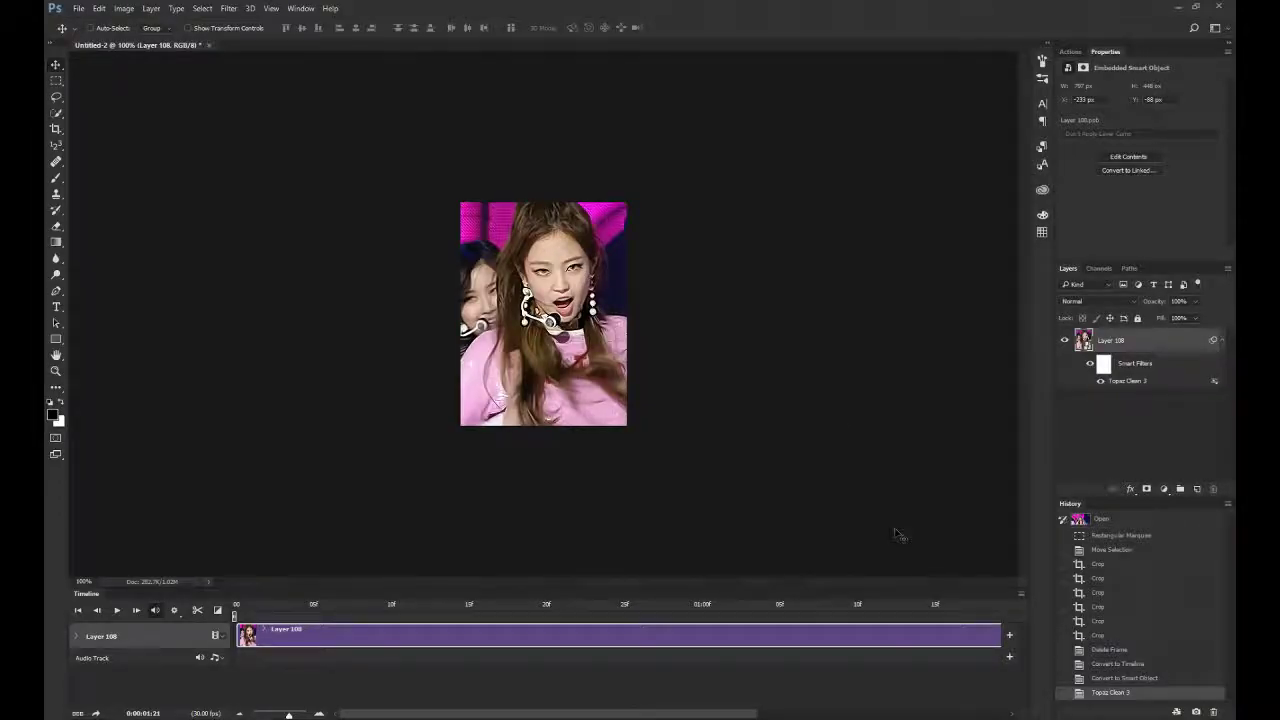
# Flatten the cleaned clip into separate frame layers with Convert Frames > Flatten Frames into Clips.
pyautogui.click(1020, 596)
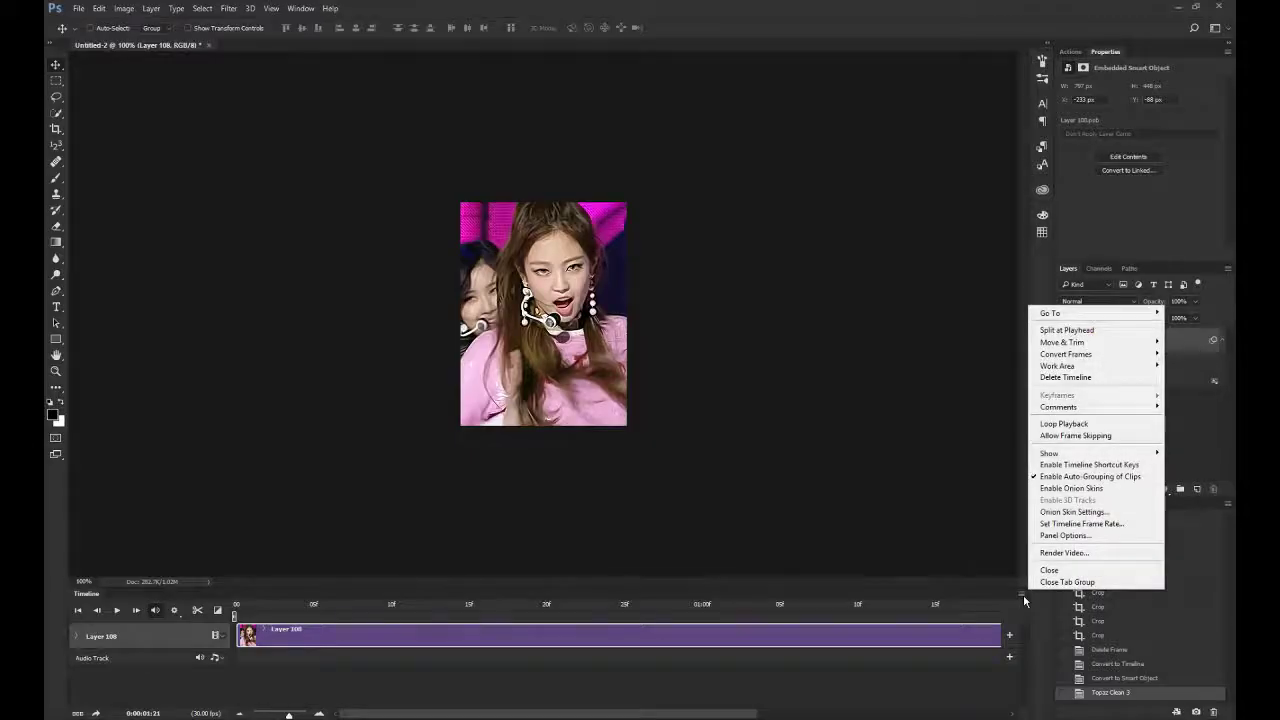
pyautogui.click(1008, 596)
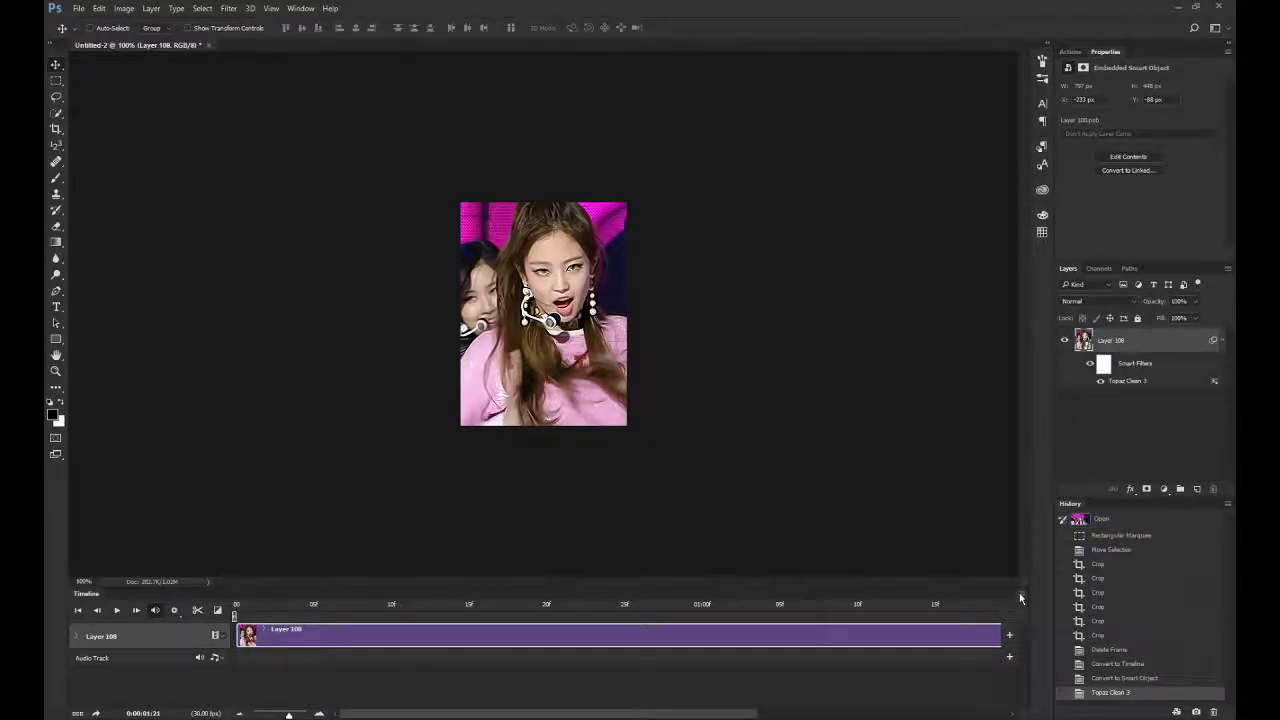
pyautogui.click(1021, 596)
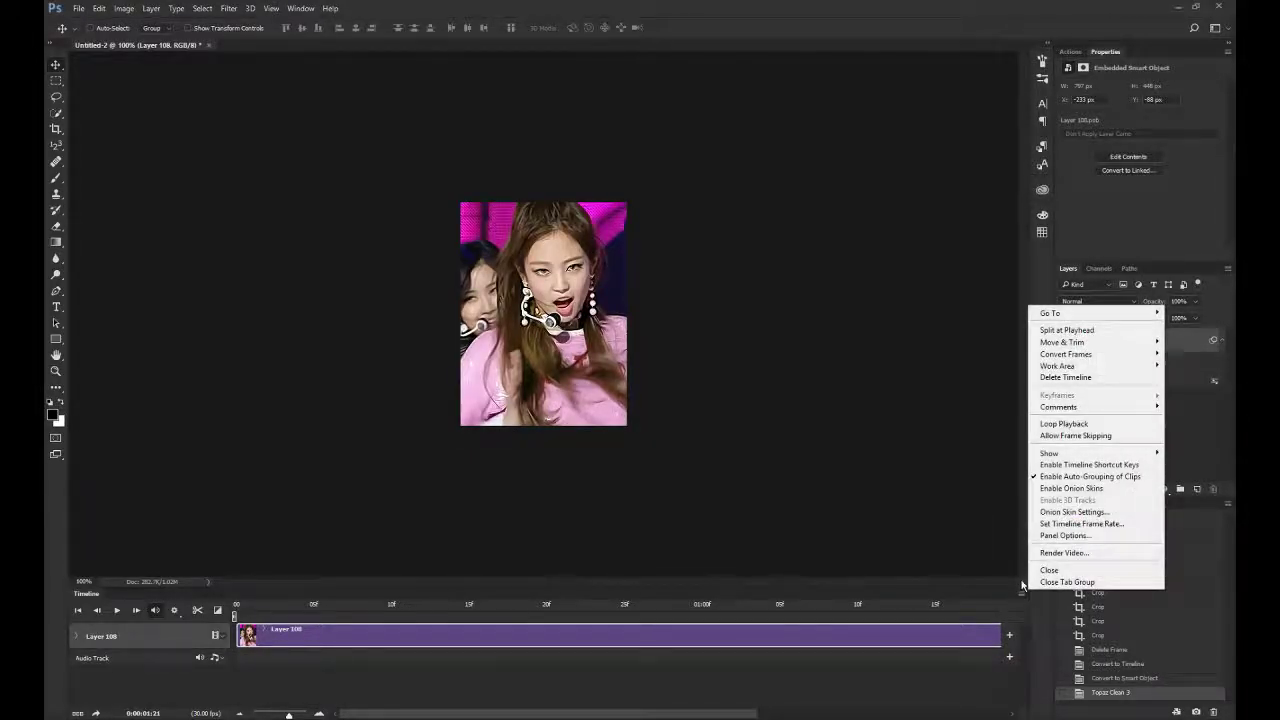
pyautogui.moveTo(1105, 358)
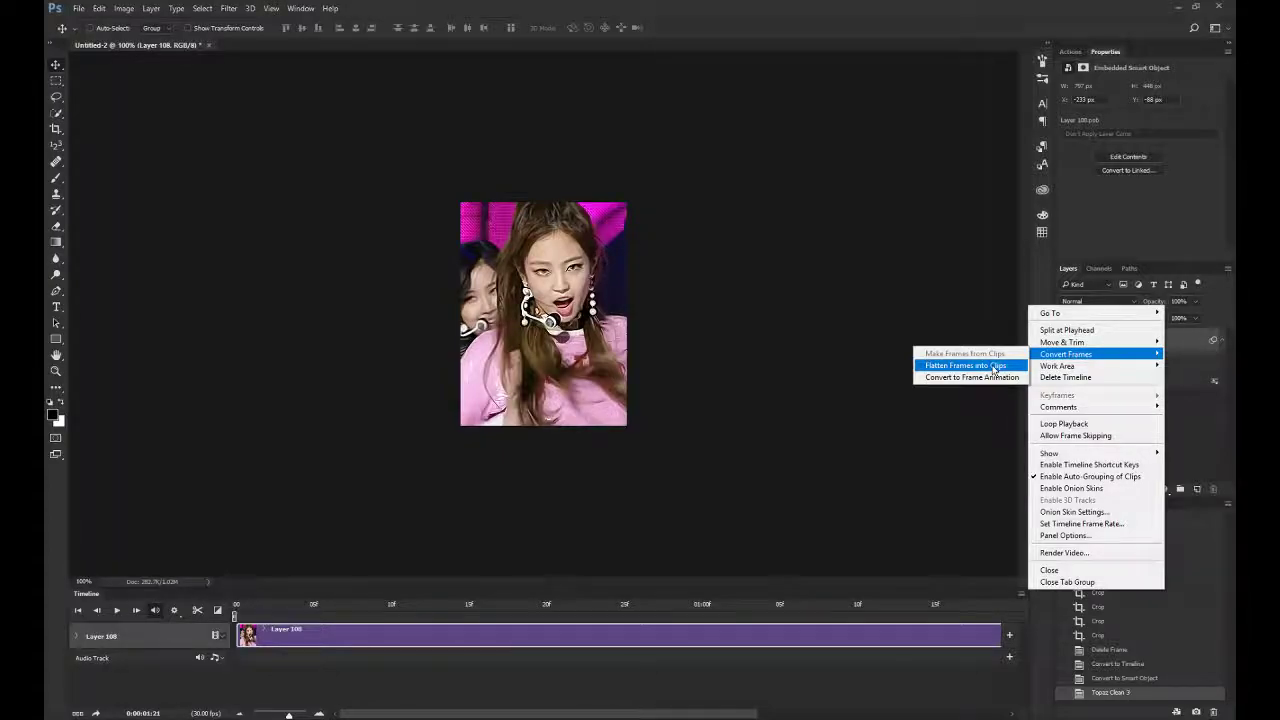
pyautogui.click(996, 367)
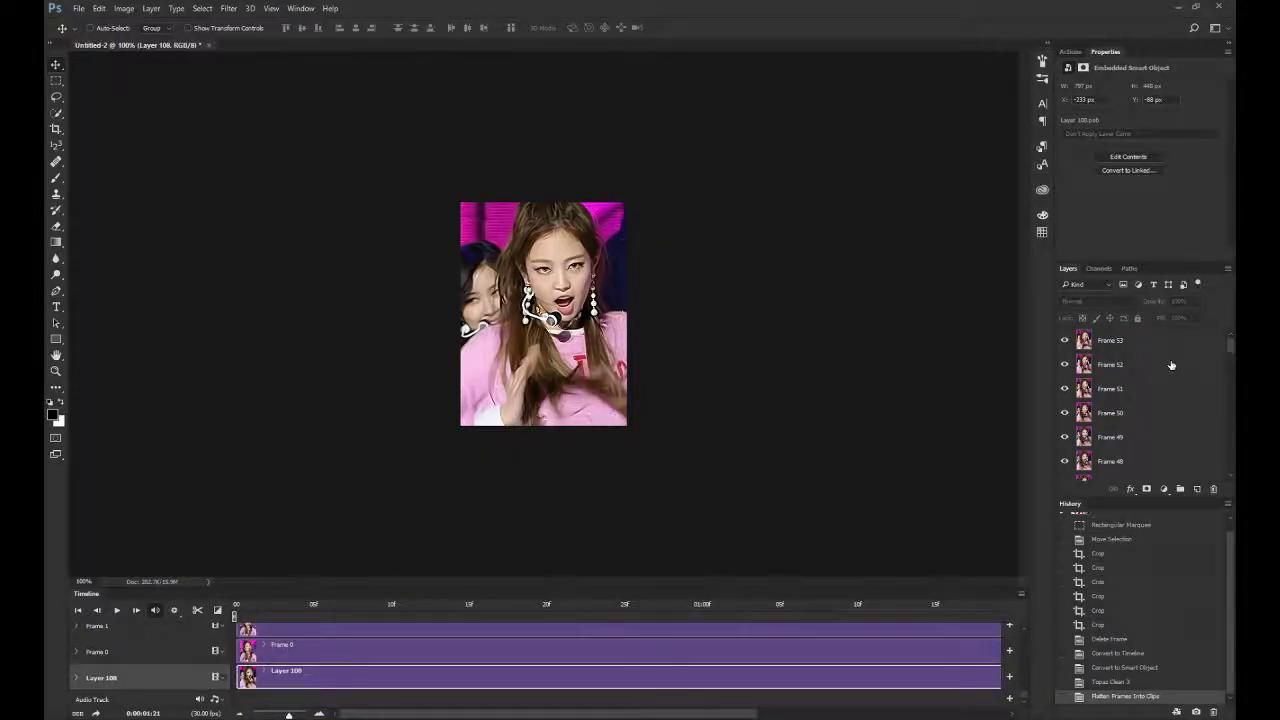
# Convert the video timeline back to a frame animation, confirming with Continue.
pyautogui.scroll(-9, 1160, 393)
pyautogui.scroll(-5, 1160, 393)
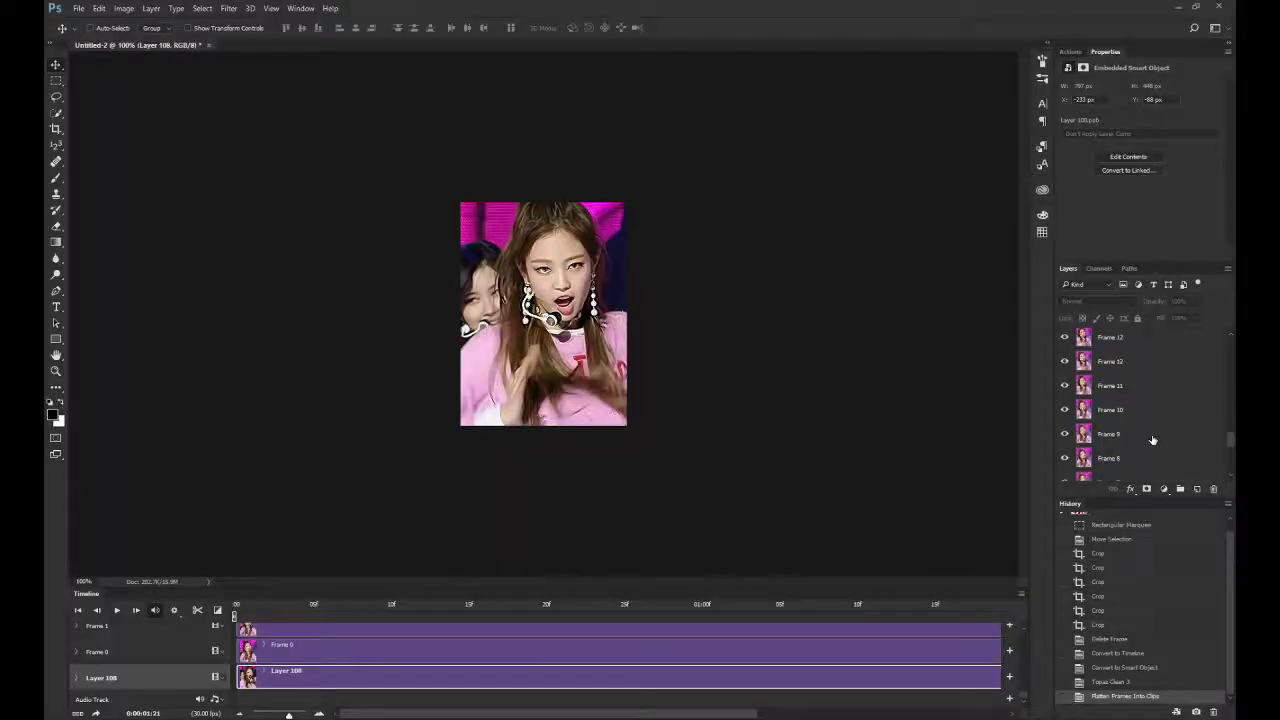
pyautogui.scroll(-5, 1160, 432)
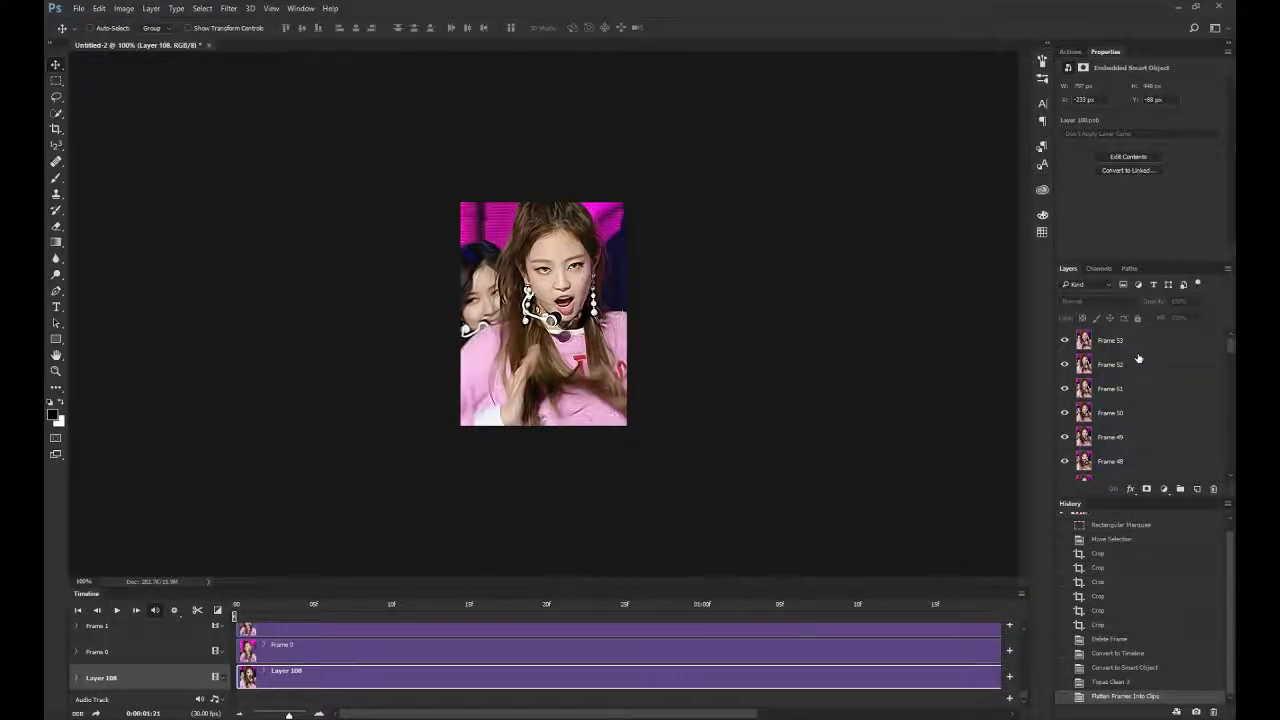
pyautogui.scroll(-5, 1140, 412)
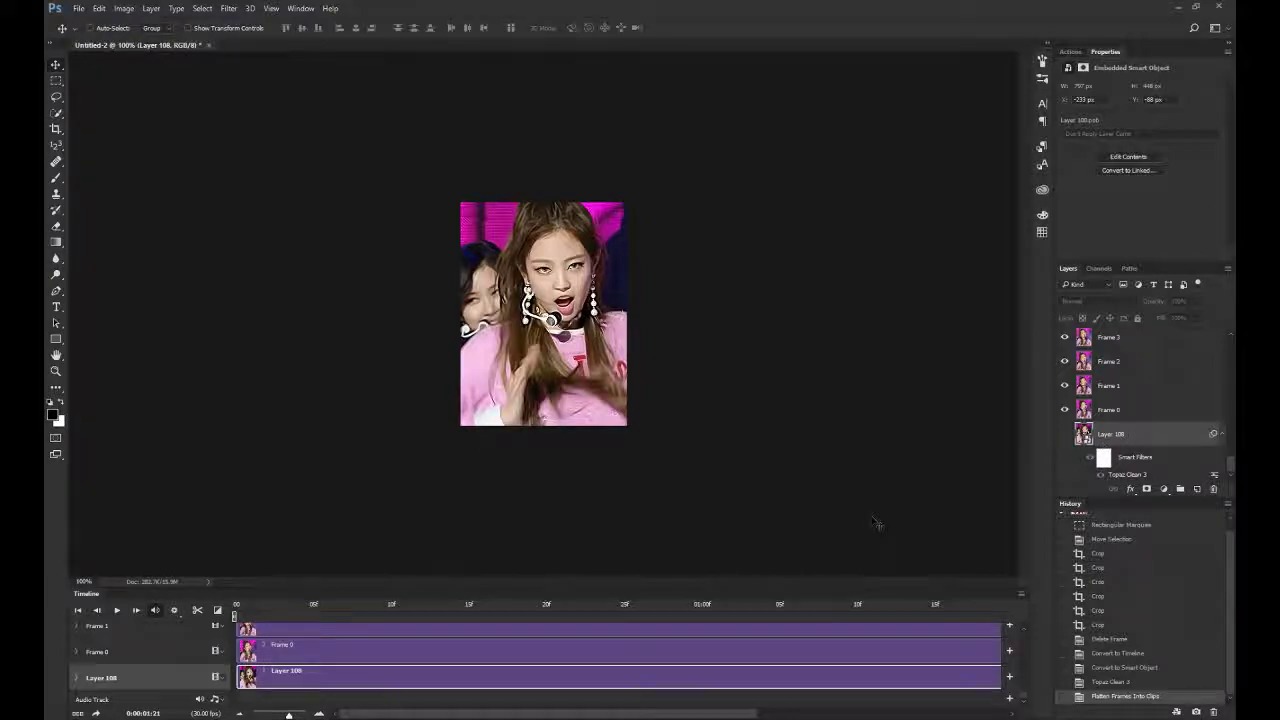
pyautogui.click(1021, 594)
pyautogui.moveTo(1046, 358)
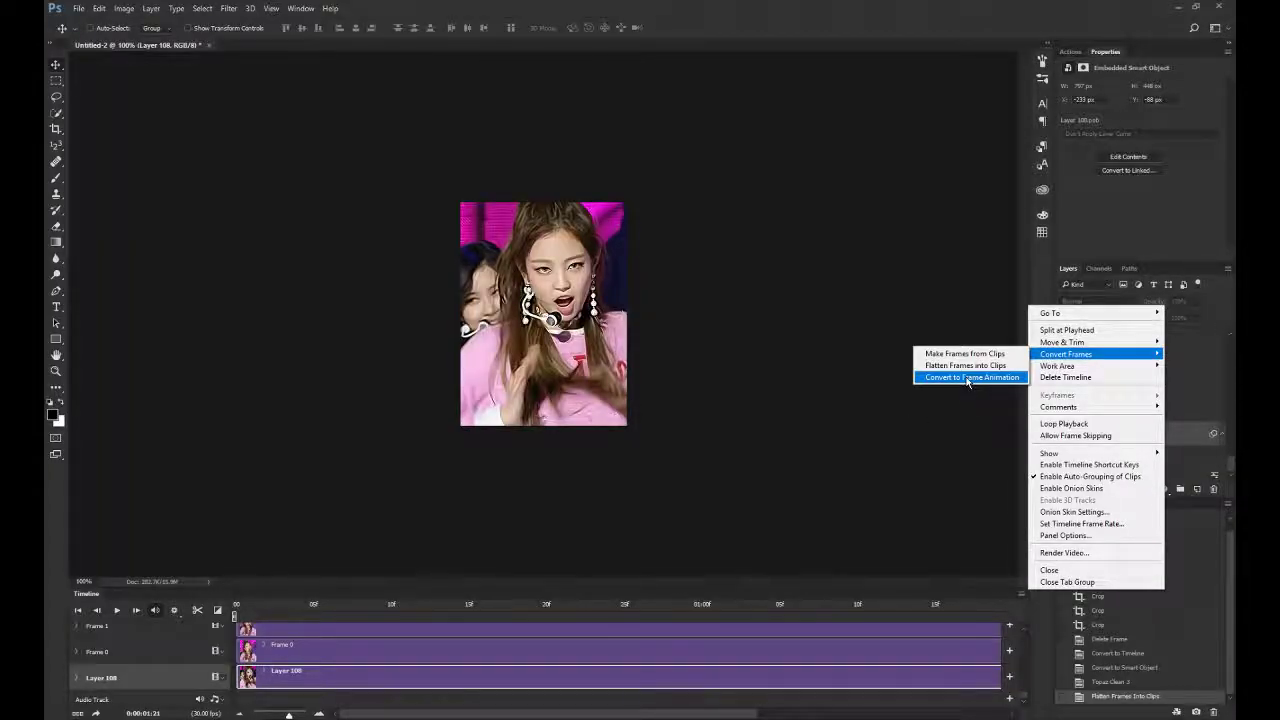
pyautogui.click(968, 380)
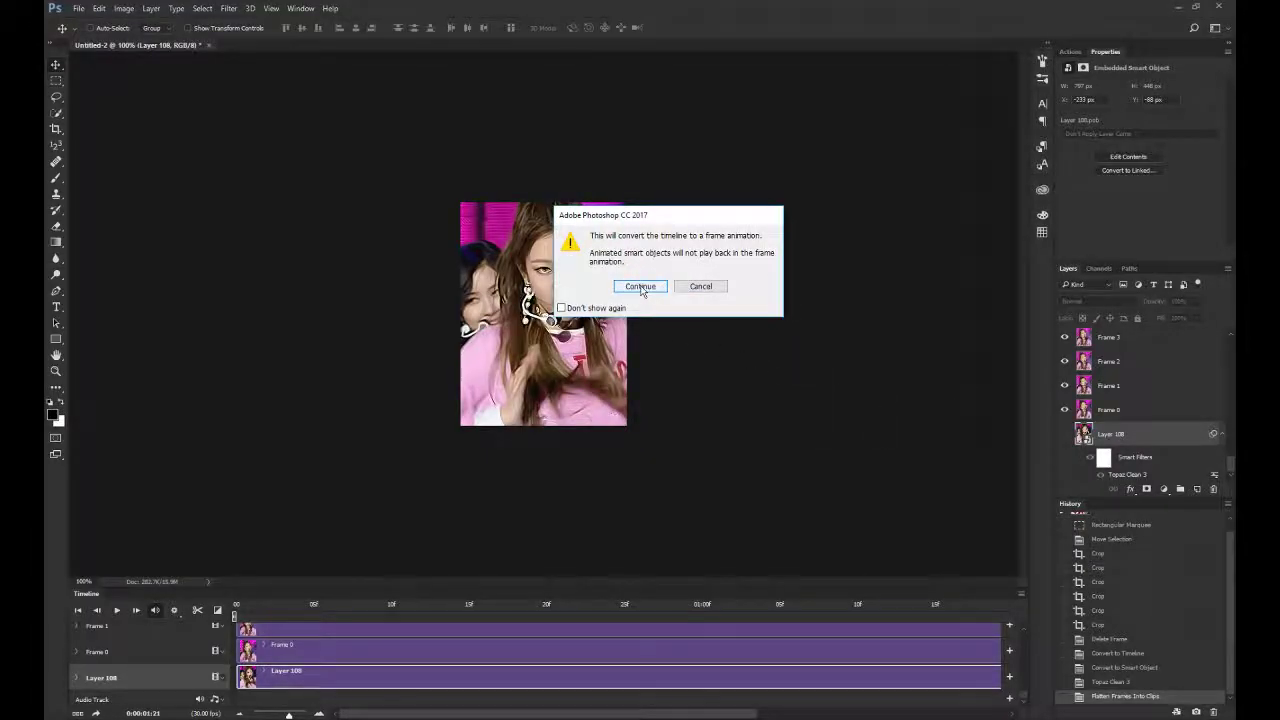
pyautogui.click(639, 287)
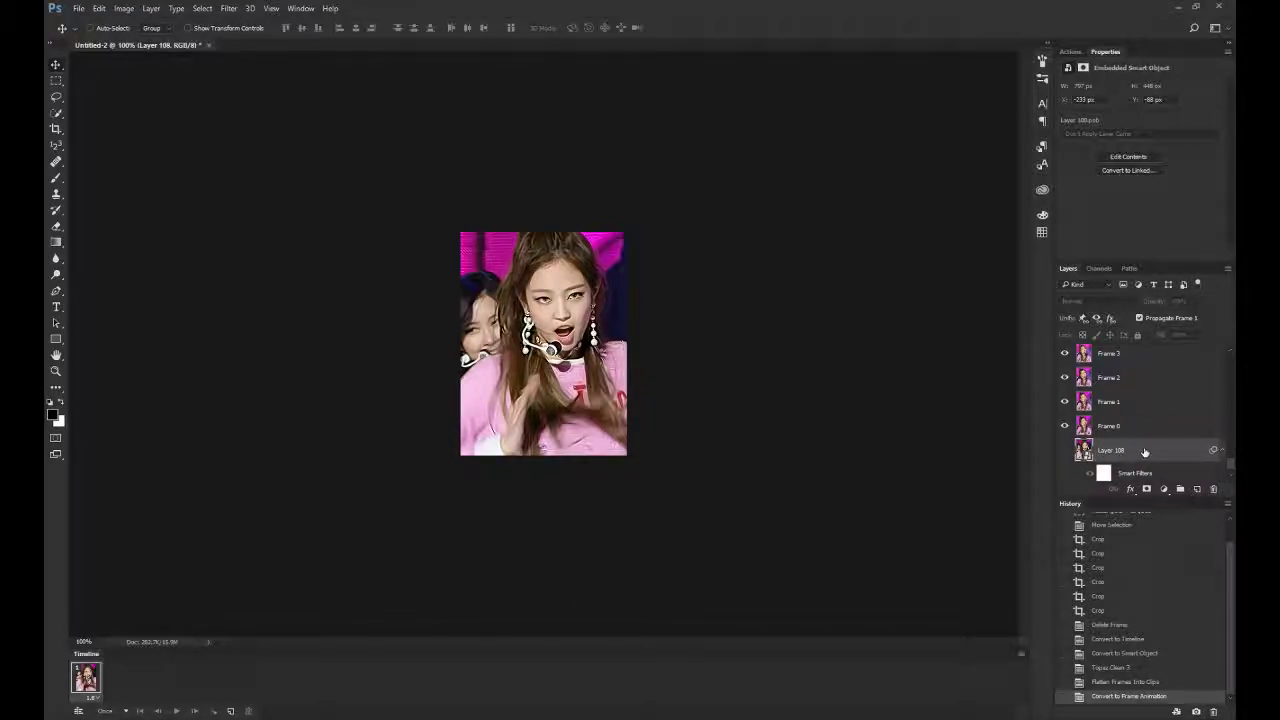
# Delete the leftover Layer 108 from the Layers panel.
pyautogui.click(1215, 490)
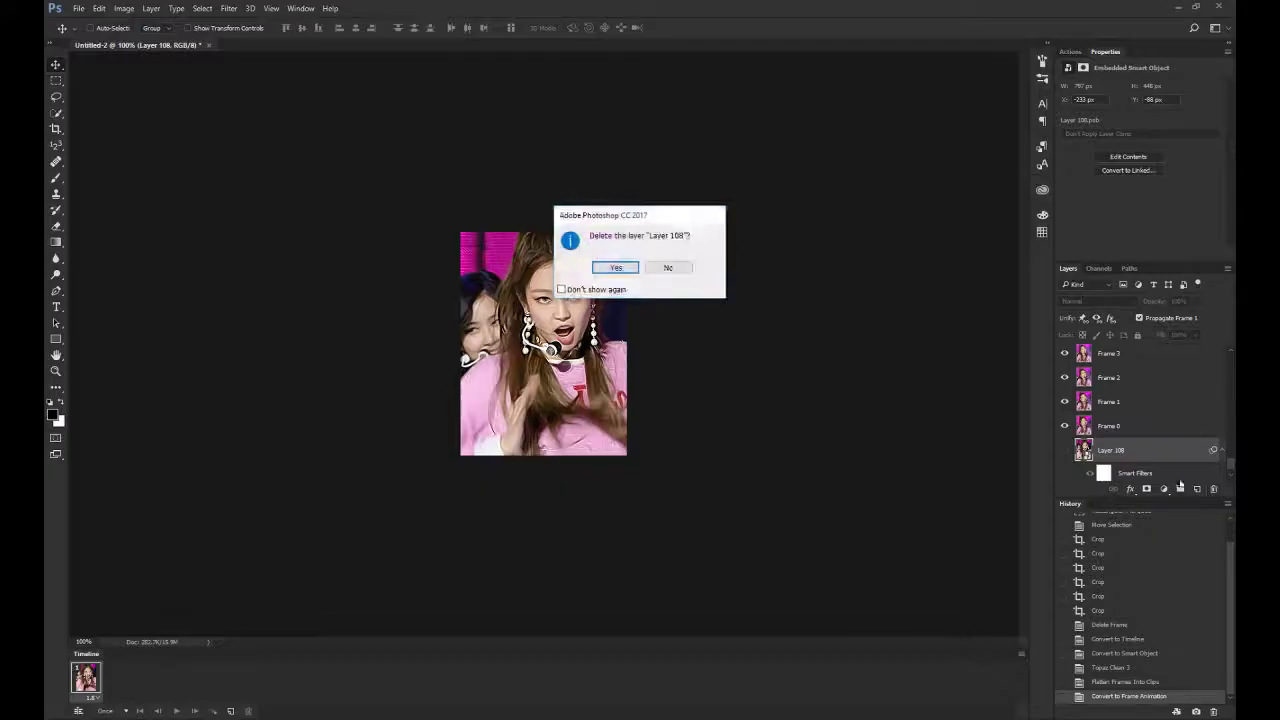
pyautogui.click(620, 268)
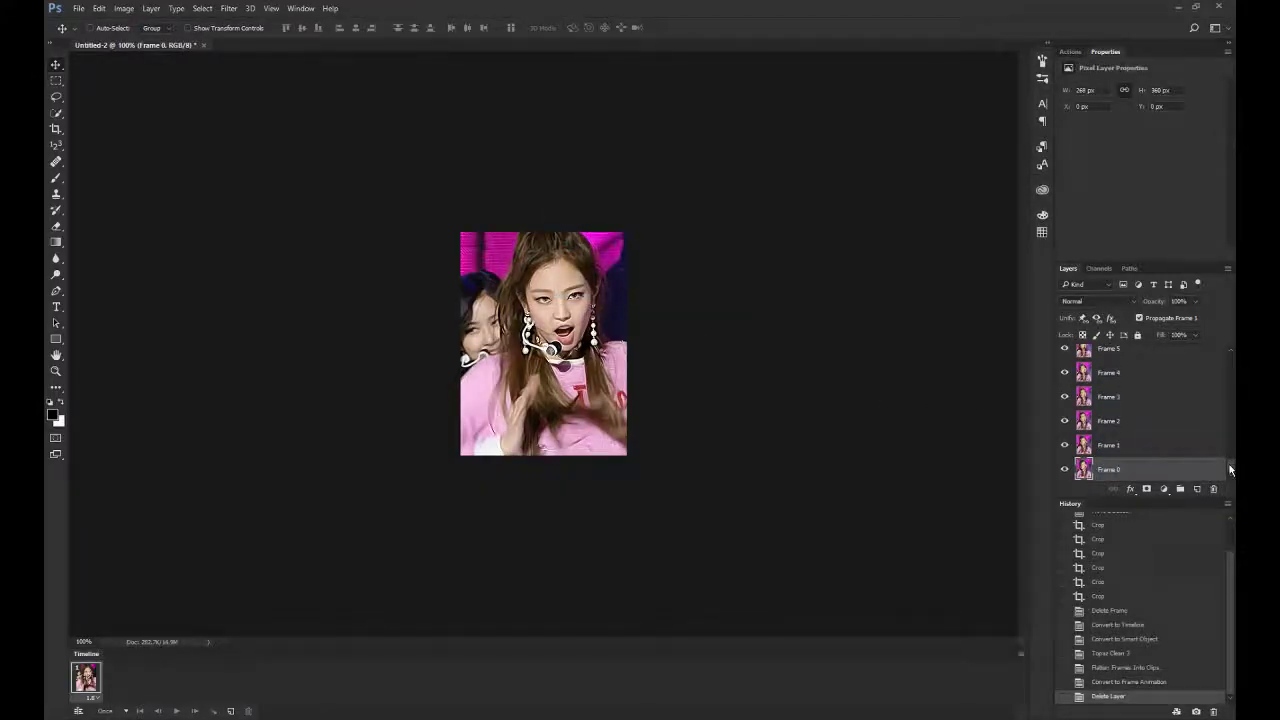
pyautogui.moveTo(1230, 468); pyautogui.dragTo(1228, 352)
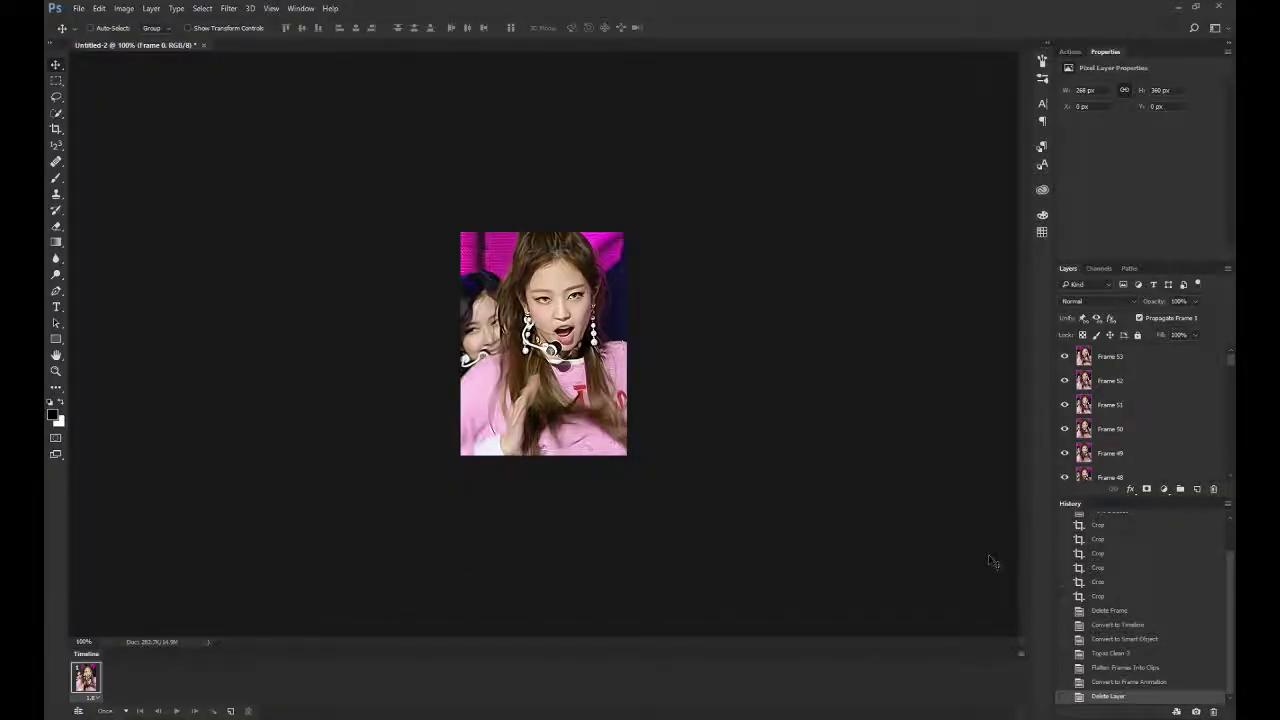
# Make frames from layers and scroll the filmstrip to check the 54 frames.
pyautogui.click(1022, 657)
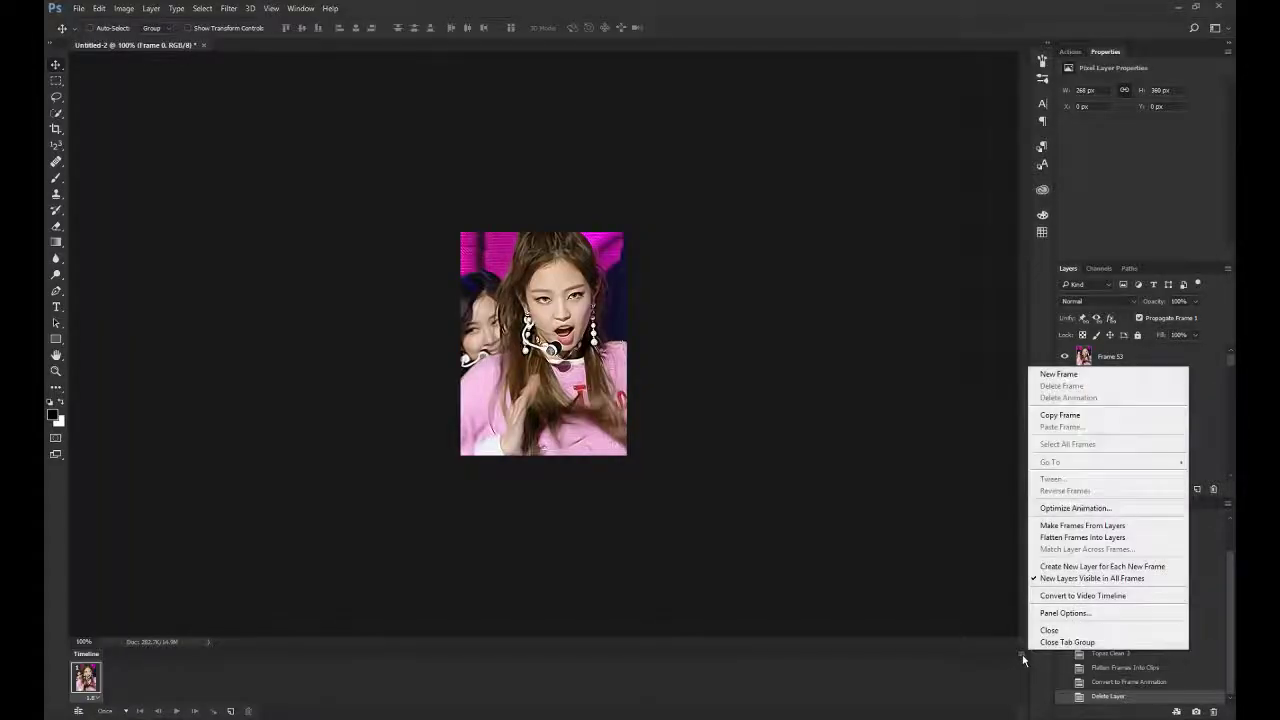
pyautogui.click(1136, 529)
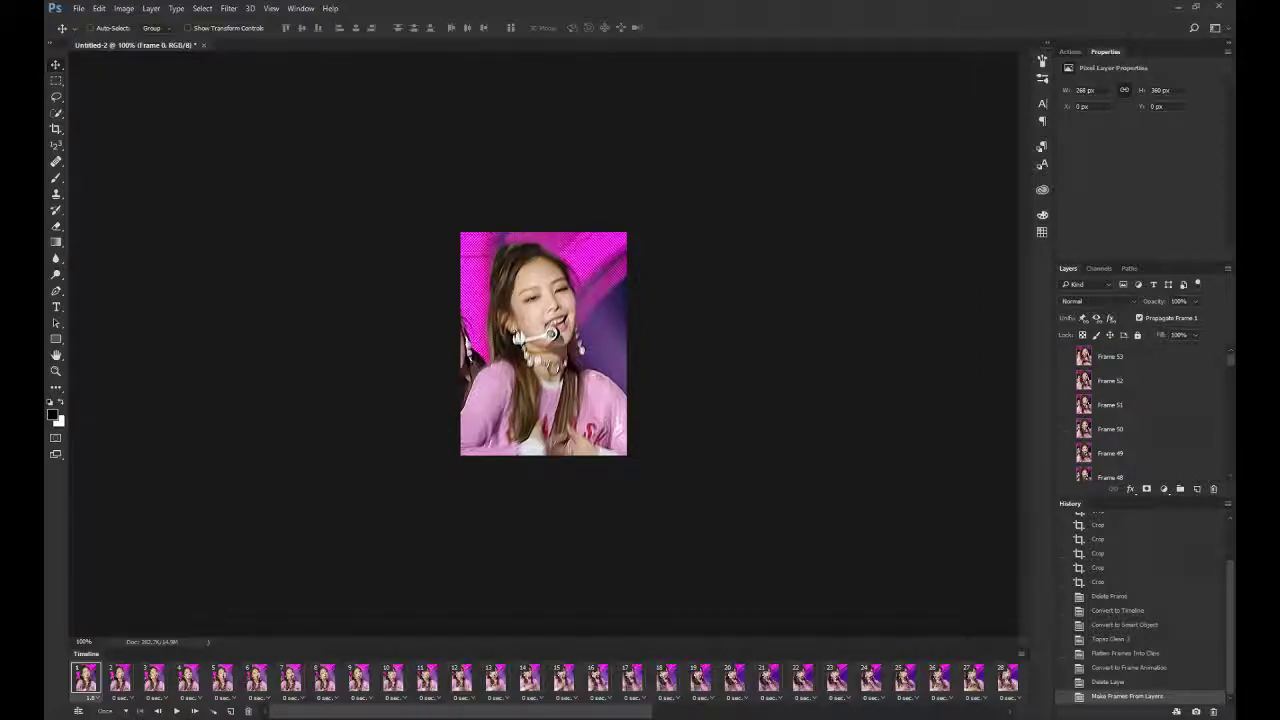
pyautogui.moveTo(512, 713); pyautogui.dragTo(969, 713)
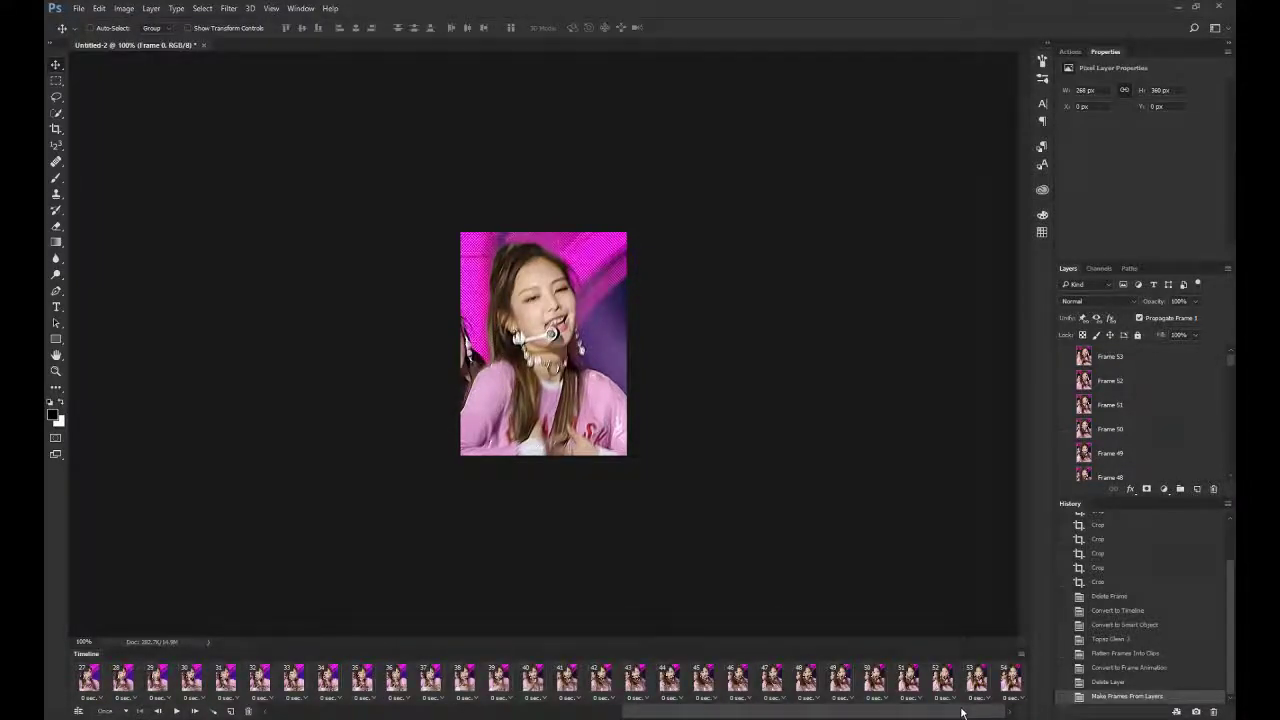
pyautogui.moveTo(962, 712); pyautogui.dragTo(375, 706)
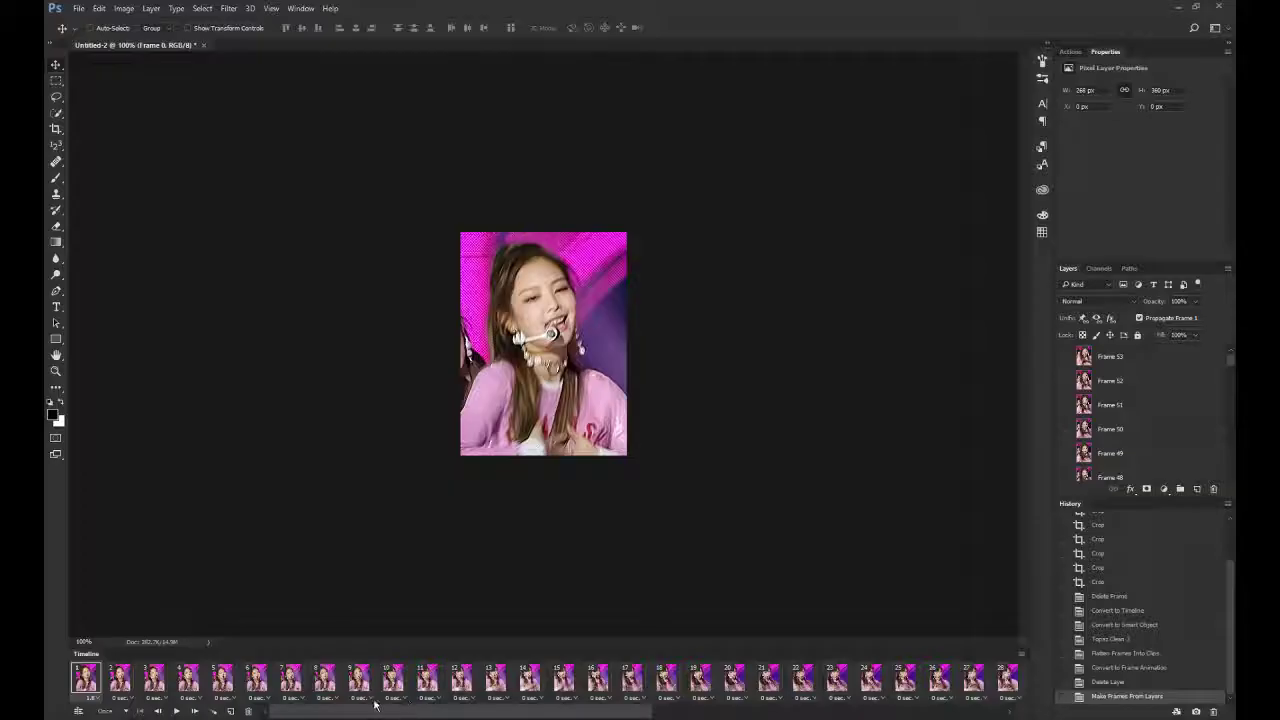
# Set the animation loop count to Forever.
pyautogui.click(126, 711)
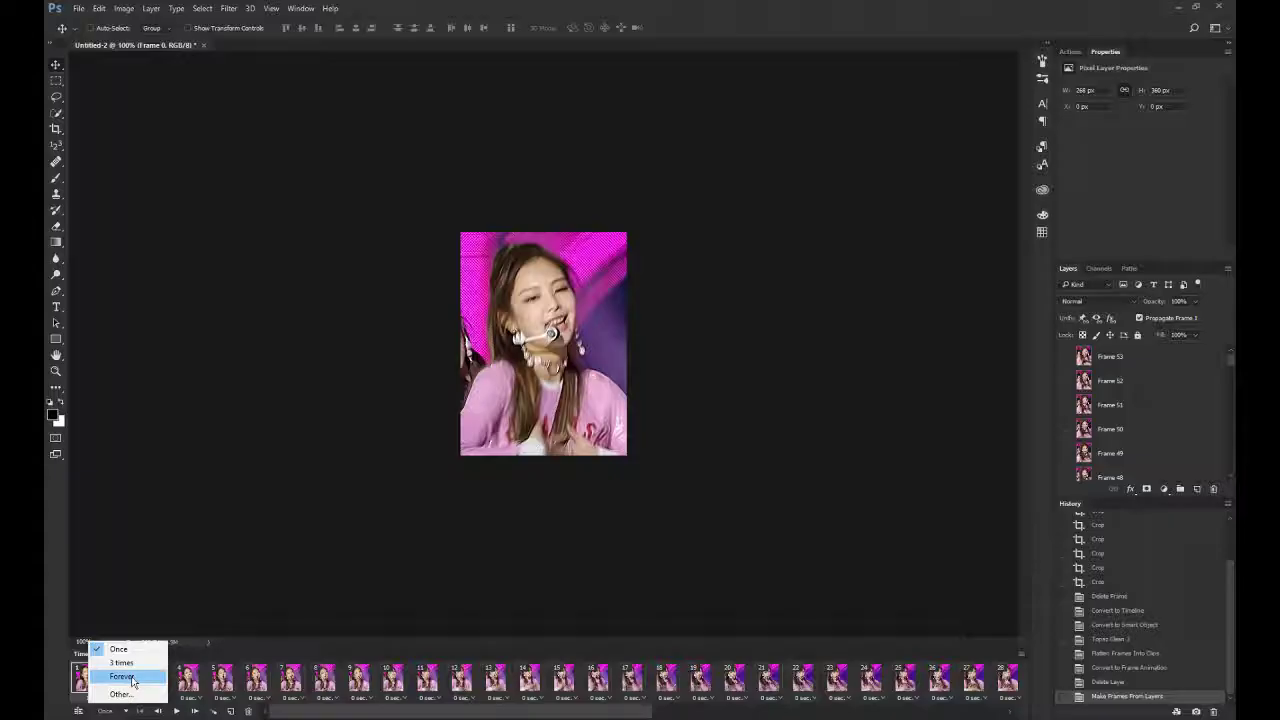
pyautogui.click(122, 677)
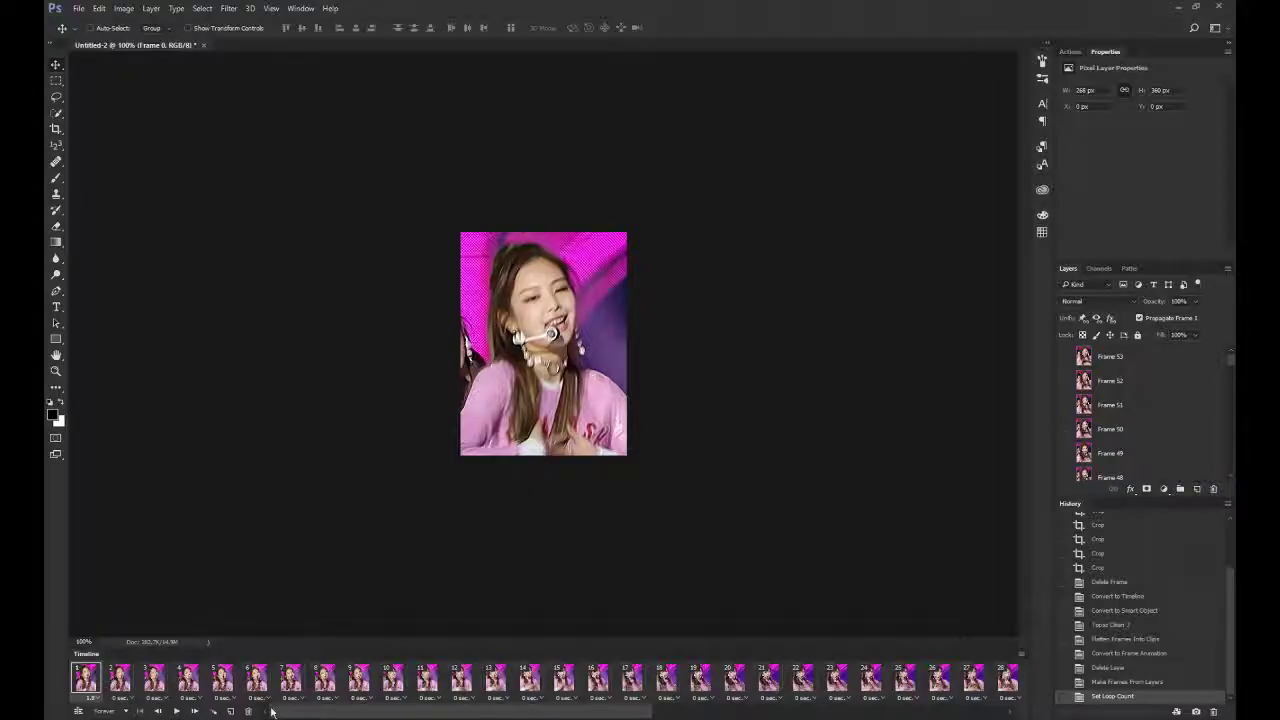
pyautogui.moveTo(395, 714); pyautogui.dragTo(990, 703)
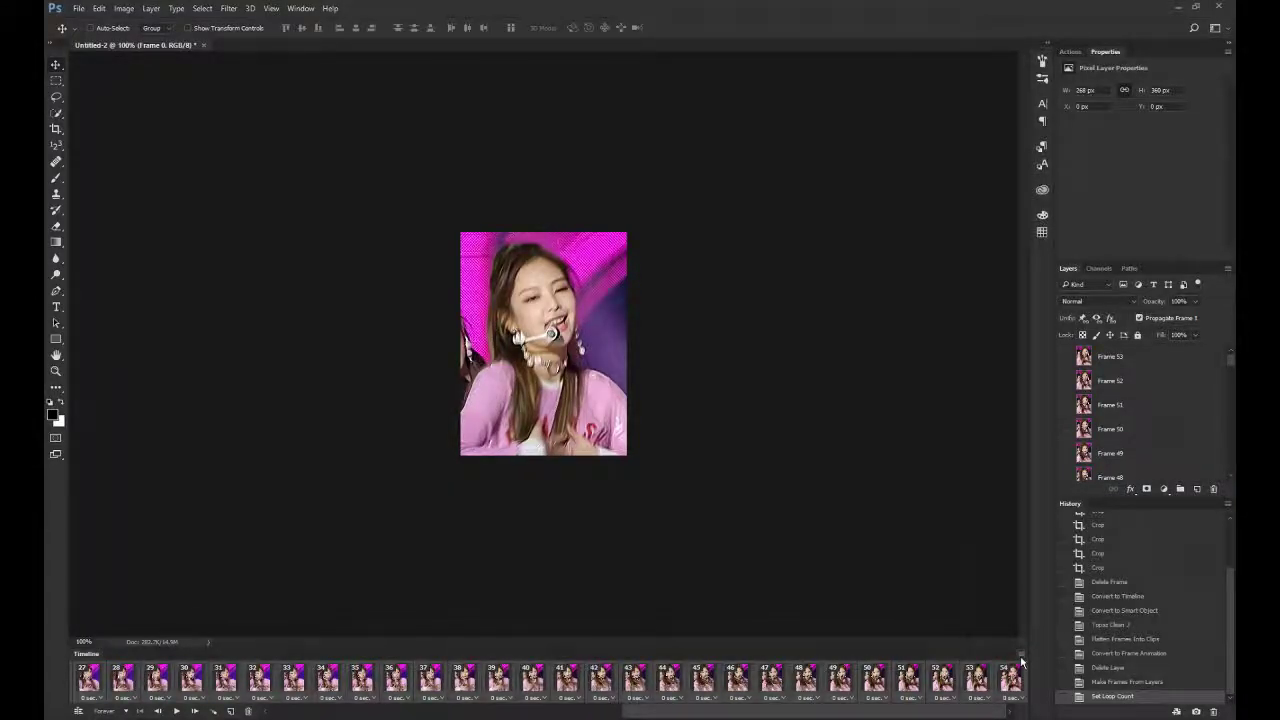
# Give all frames a custom 0.03 second delay.
pyautogui.click(1021, 654)
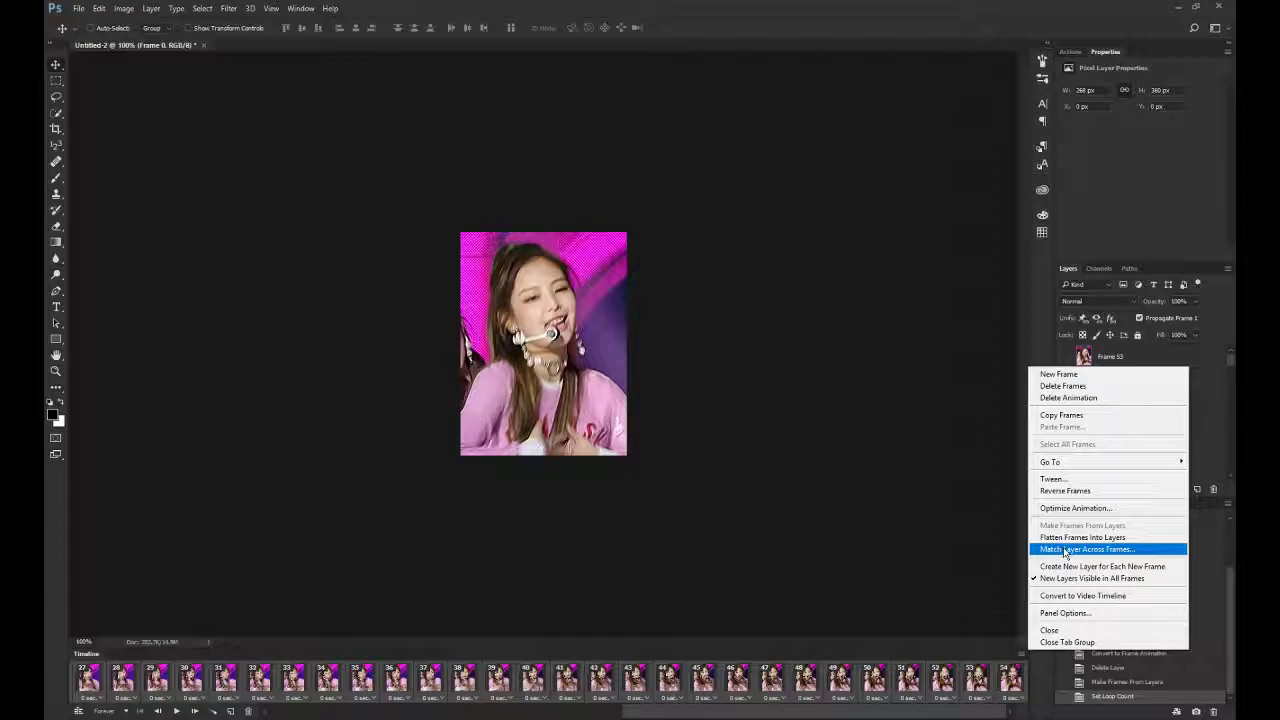
pyautogui.click(921, 716)
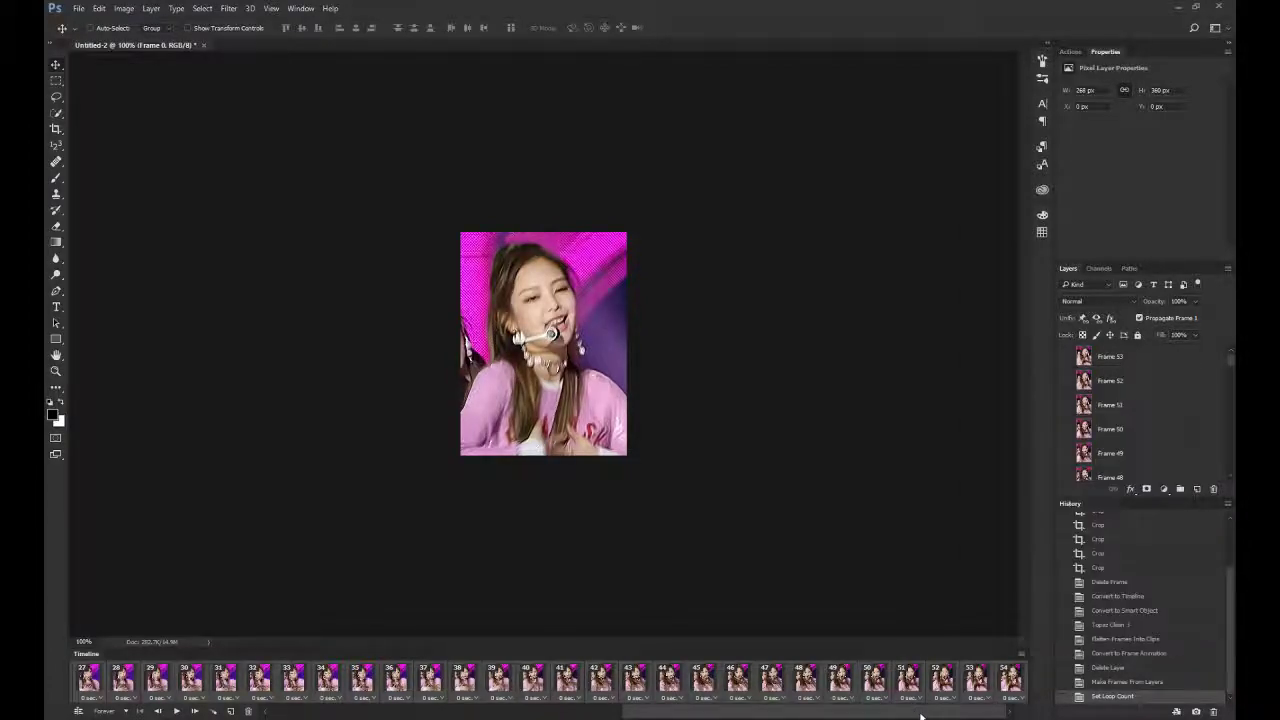
pyautogui.click(1021, 702)
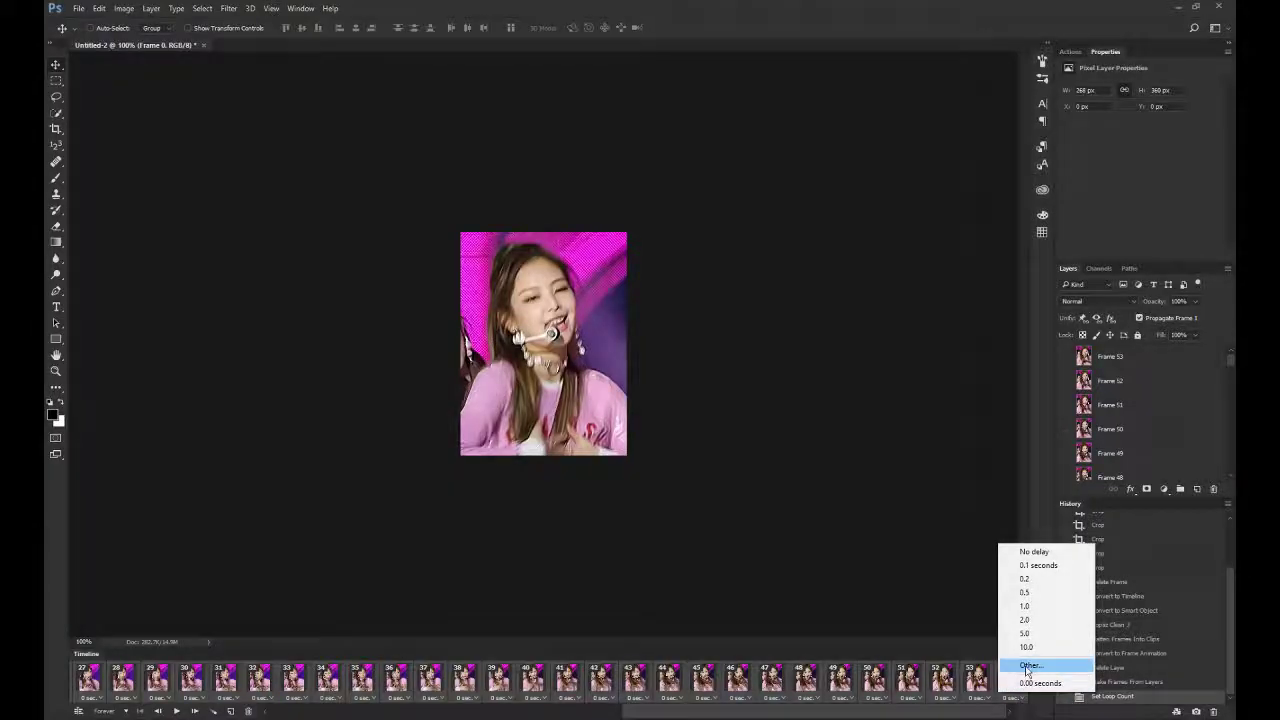
pyautogui.click(1030, 665)
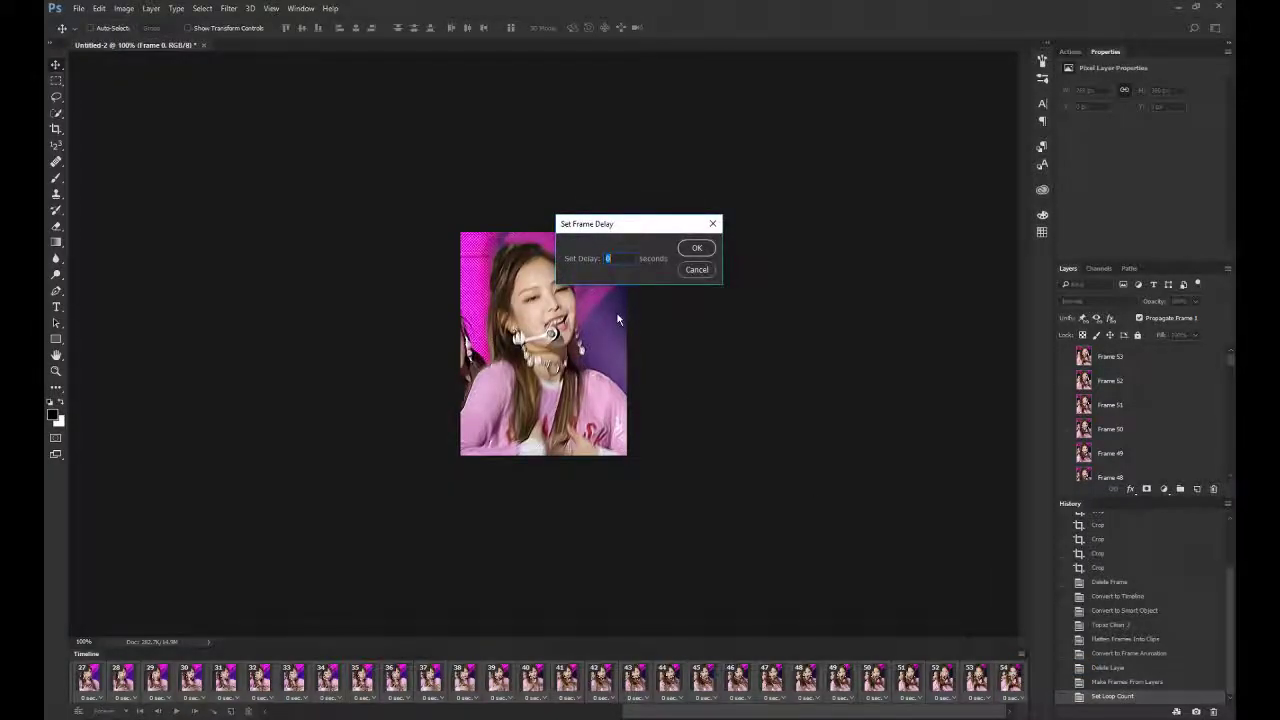
pyautogui.write('0')
pyautogui.press('BackSpace')
pyautogui.click(696, 249)
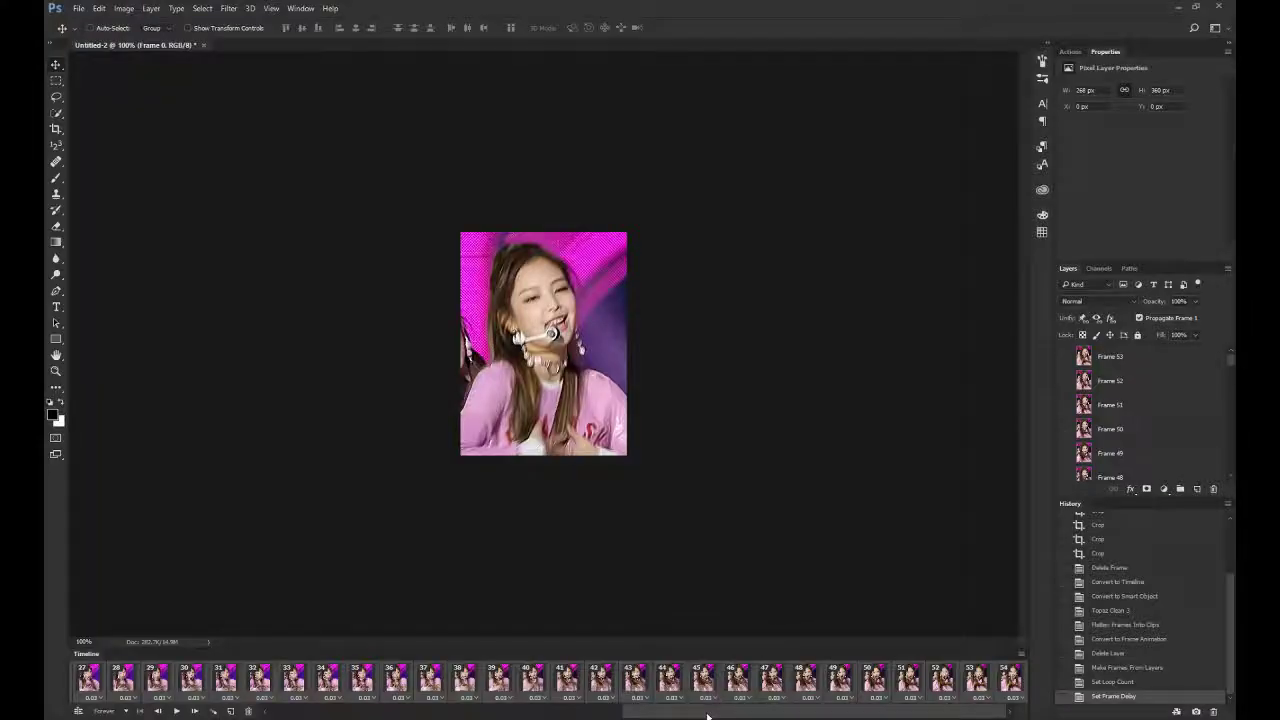
pyautogui.moveTo(707, 716); pyautogui.dragTo(311, 716)
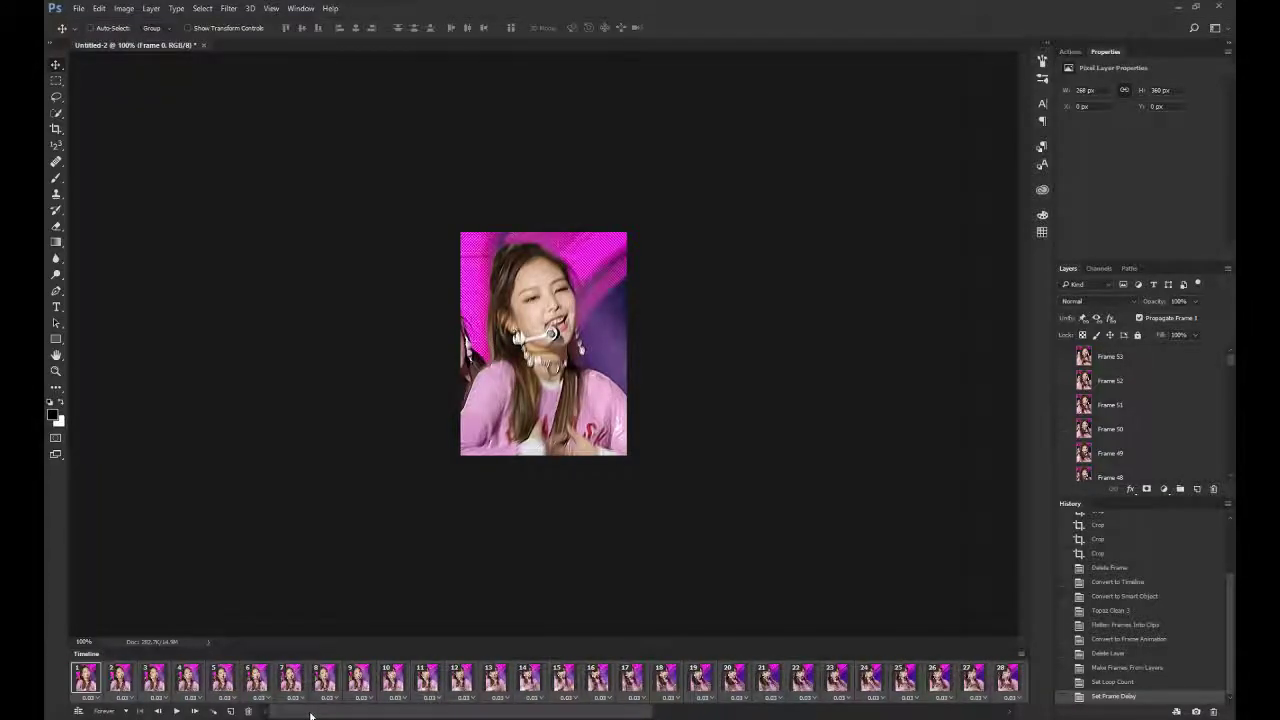
# Play the animation from frame 1, zooming in and out to inspect the looping playback.
pyautogui.click(87, 679)
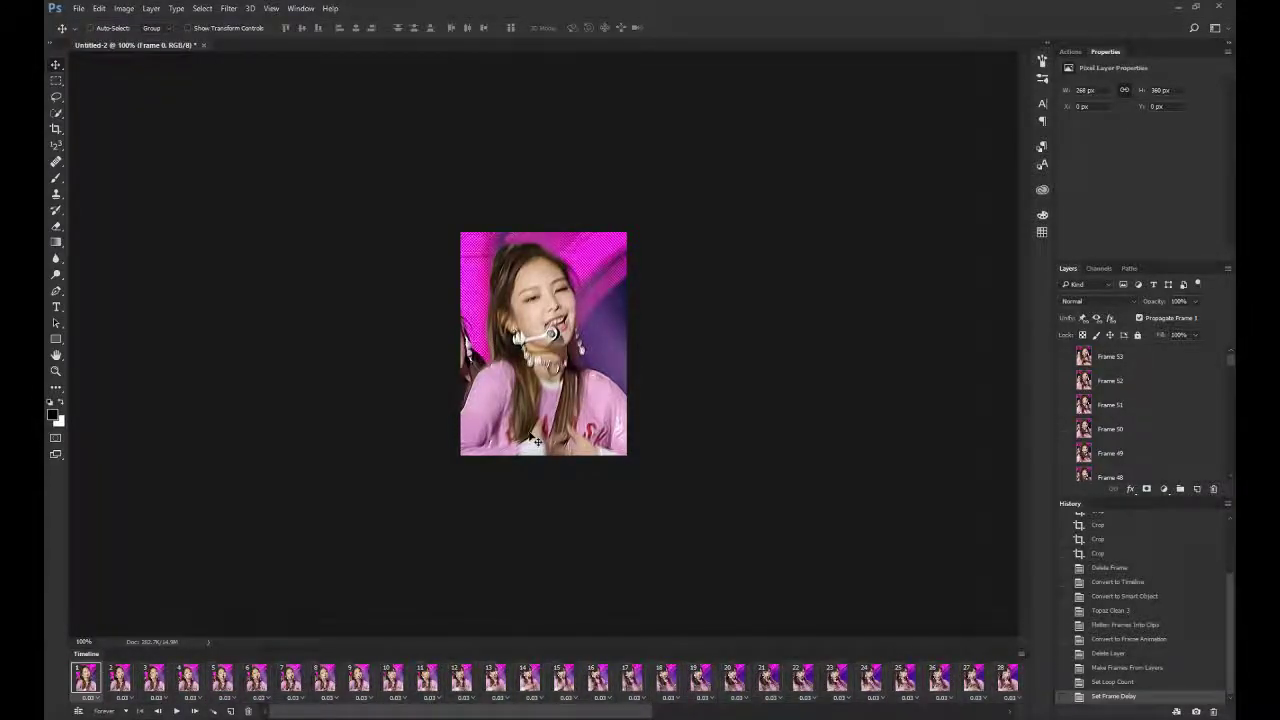
pyautogui.press('space')
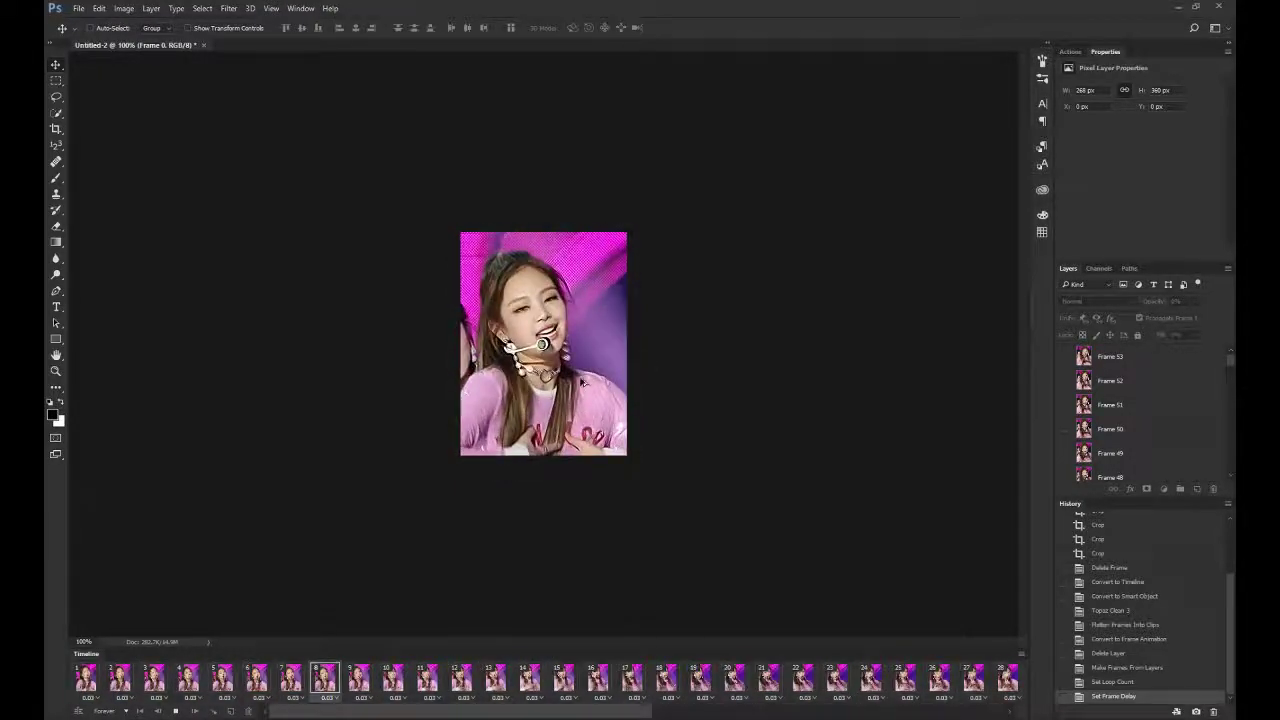
pyautogui.scroll(8, 583, 380)
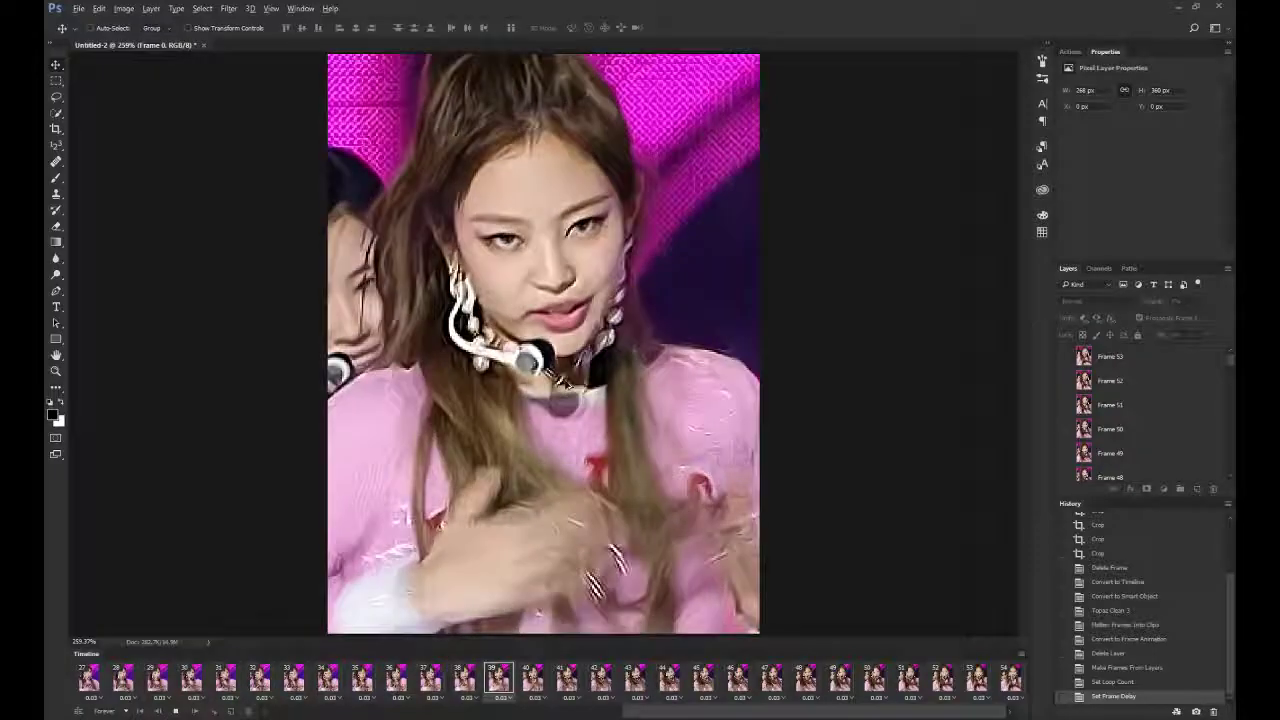
pyautogui.scroll(5, 565, 380)
pyautogui.scroll(-6, 576, 380)
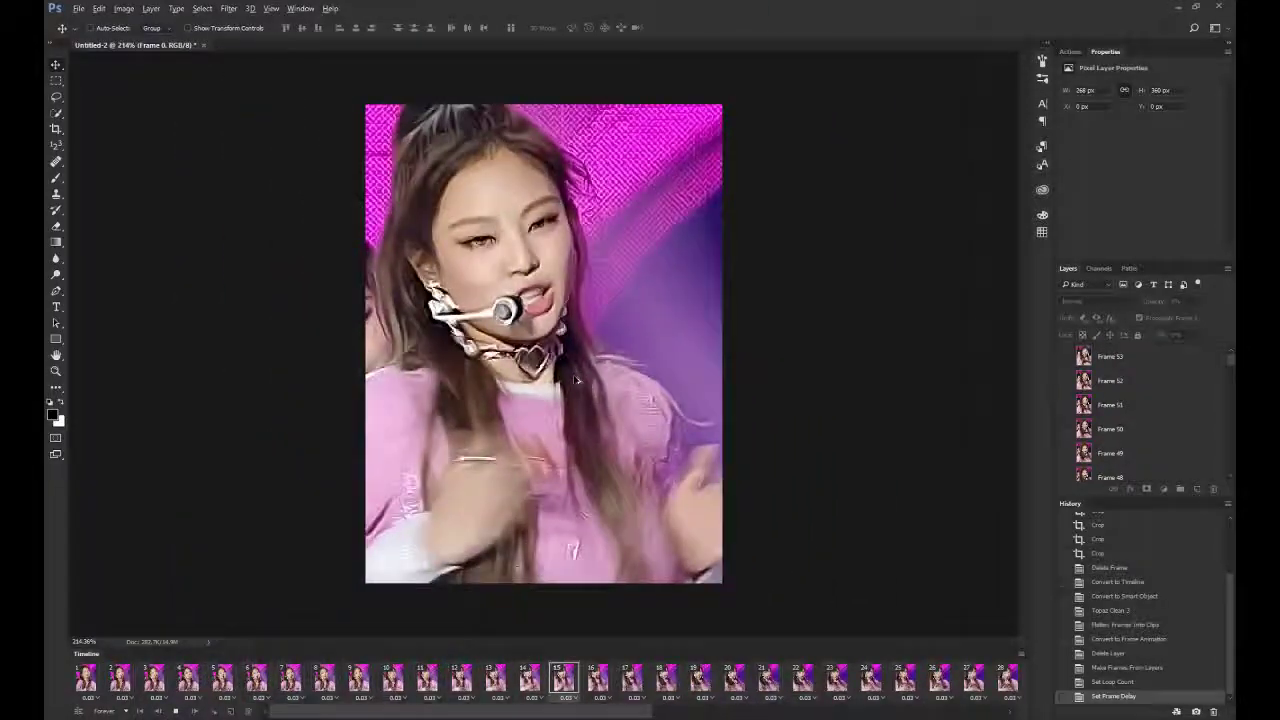
pyautogui.scroll(-3, 576, 380)
pyautogui.scroll(-2, 562, 378)
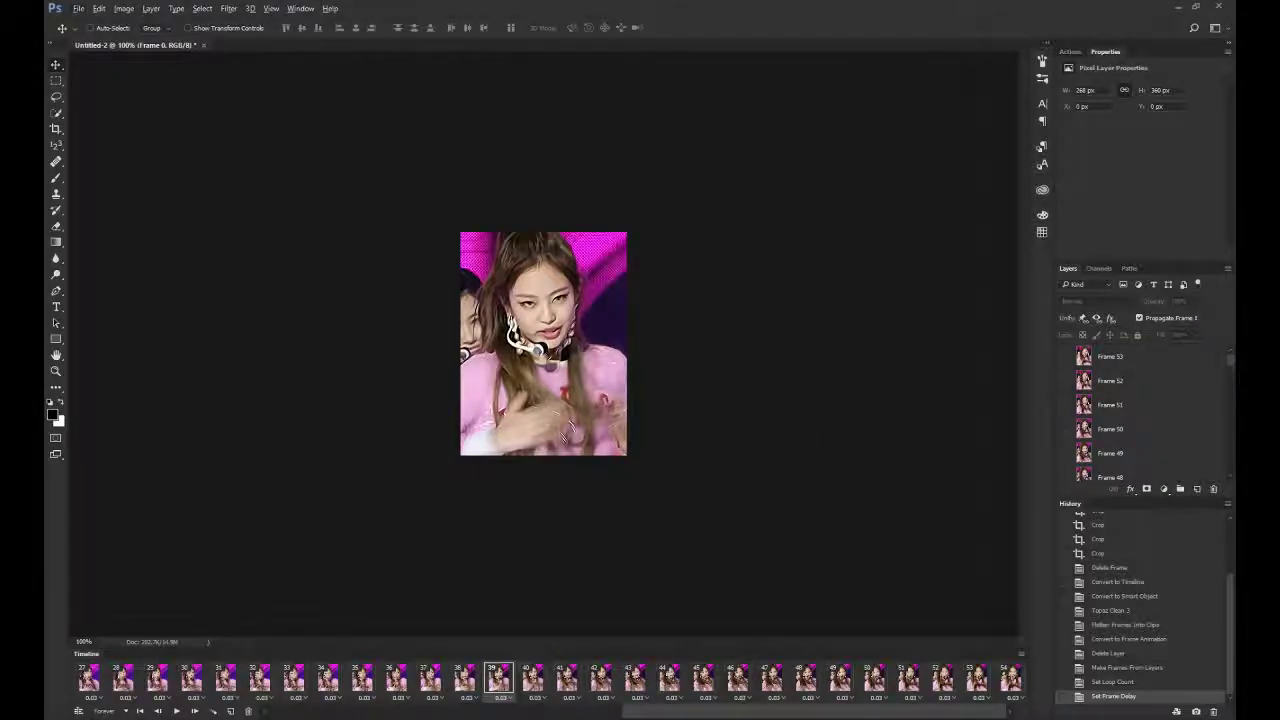
pyautogui.click(78, 10)
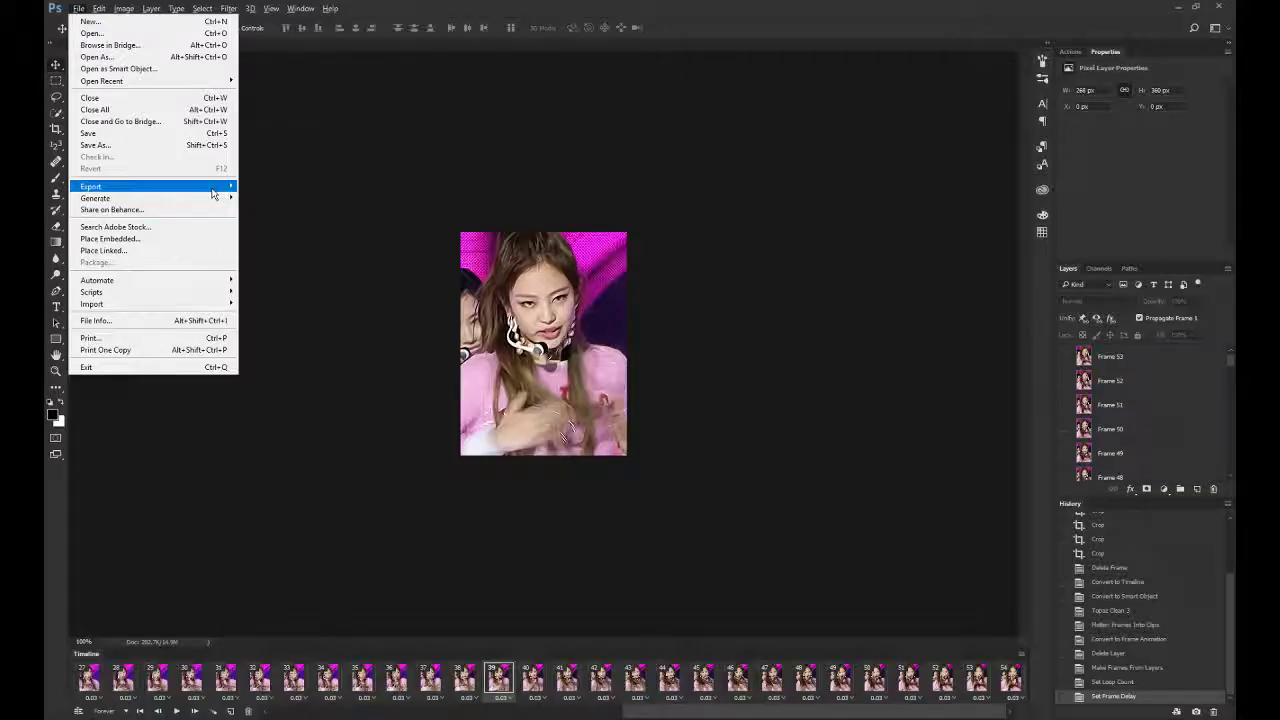
# Open Save for Web (Legacy) and preview the GIF animation.
pyautogui.moveTo(213, 192)
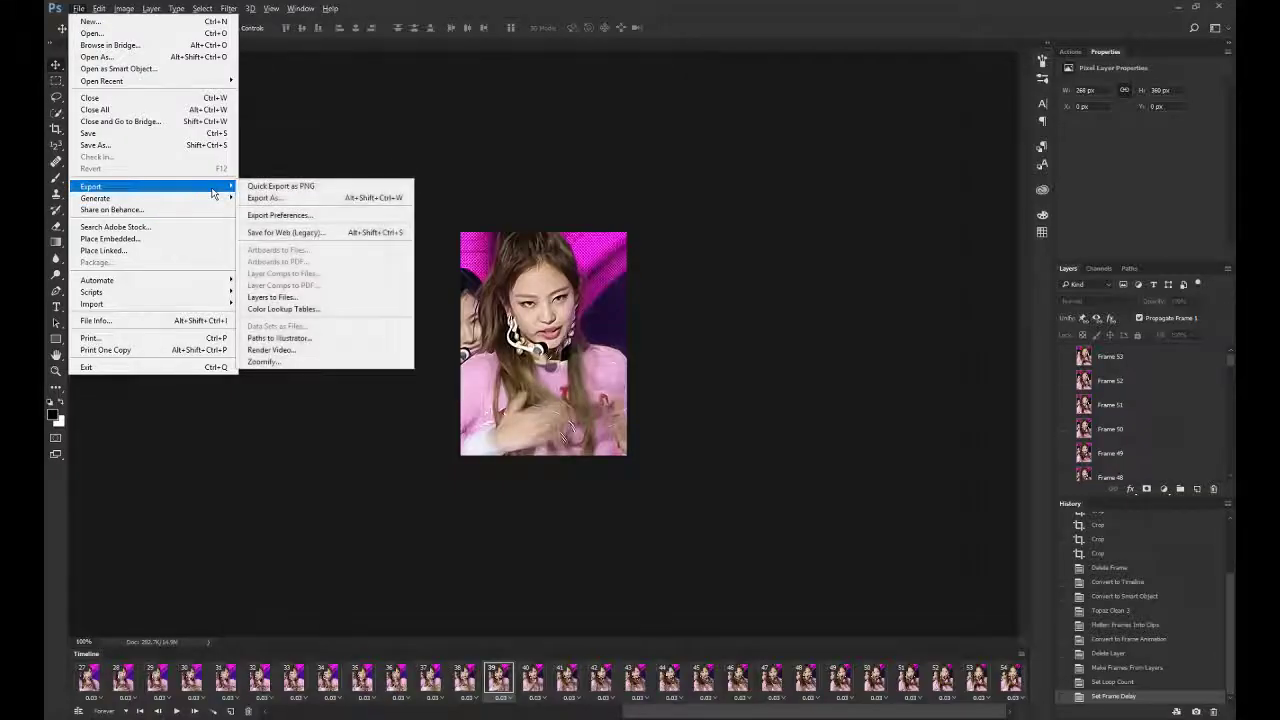
pyautogui.click(371, 233)
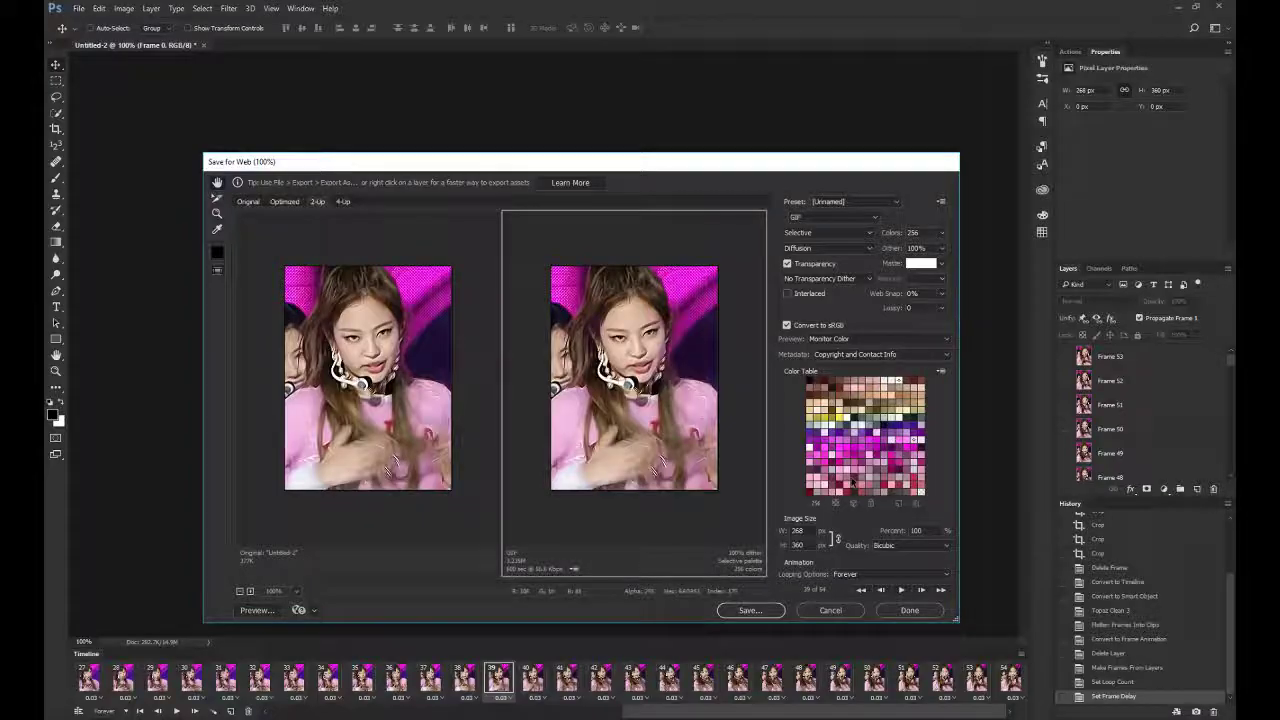
pyautogui.click(902, 590)
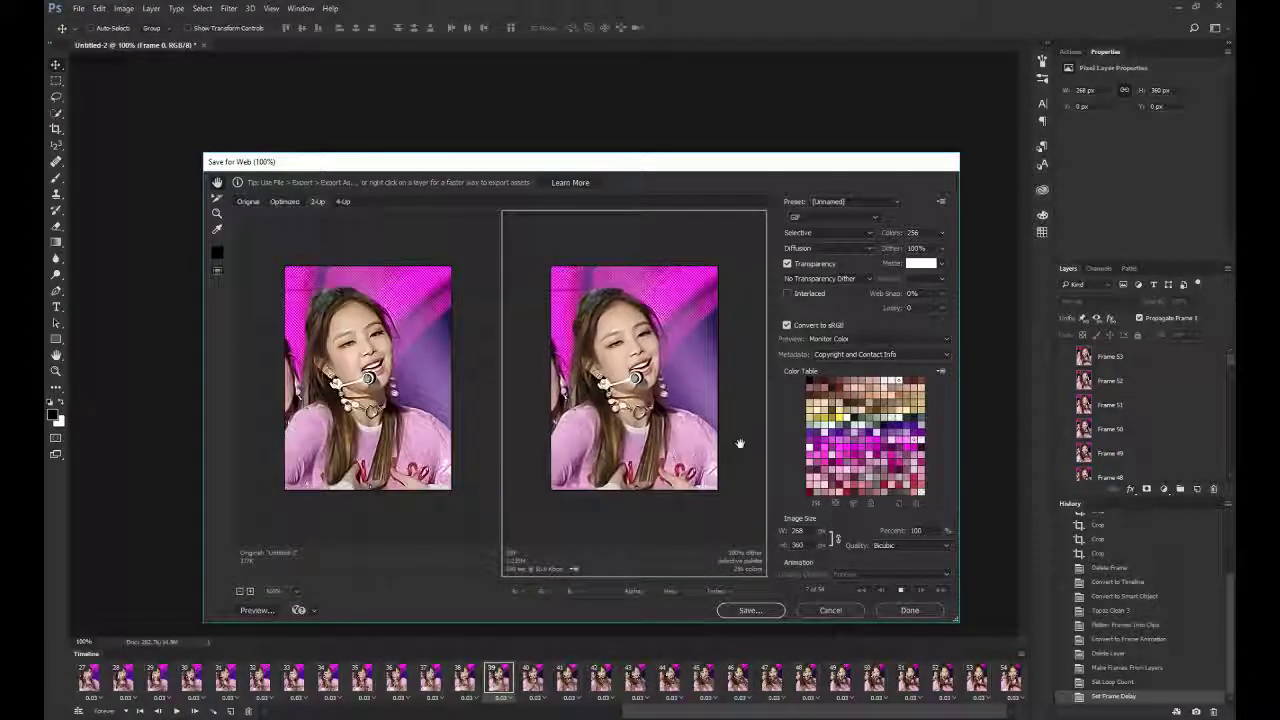
# Save the optimized GIF as cooltapaz.gif and bring up its GIFS folder.
pyautogui.click(748, 611)
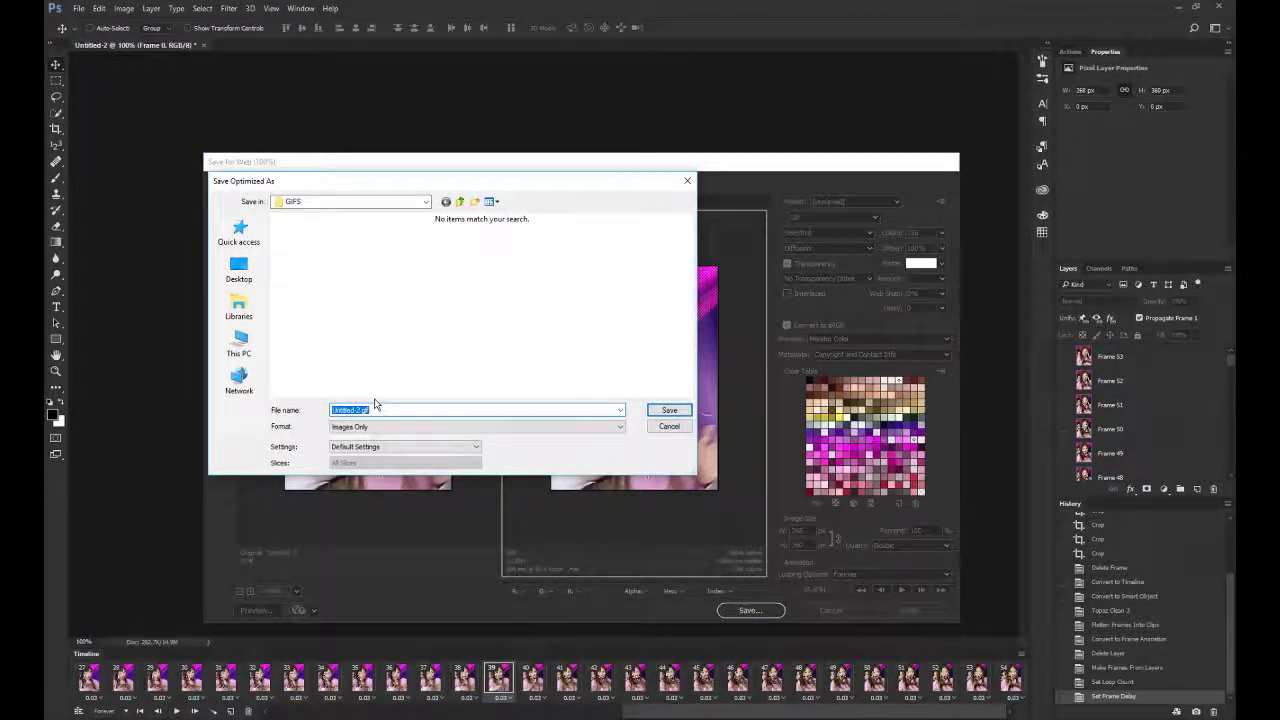
pyautogui.write('cooltapaz.')
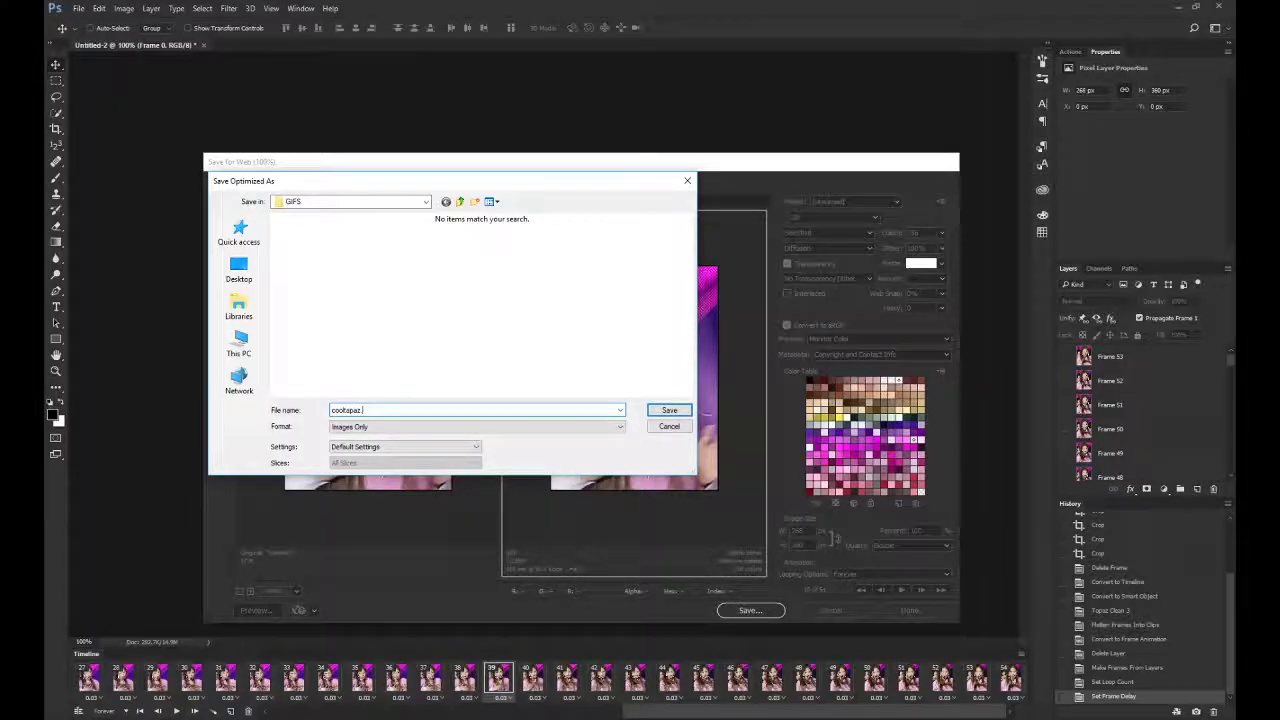
pyautogui.write('gif')
pyautogui.press('Return')
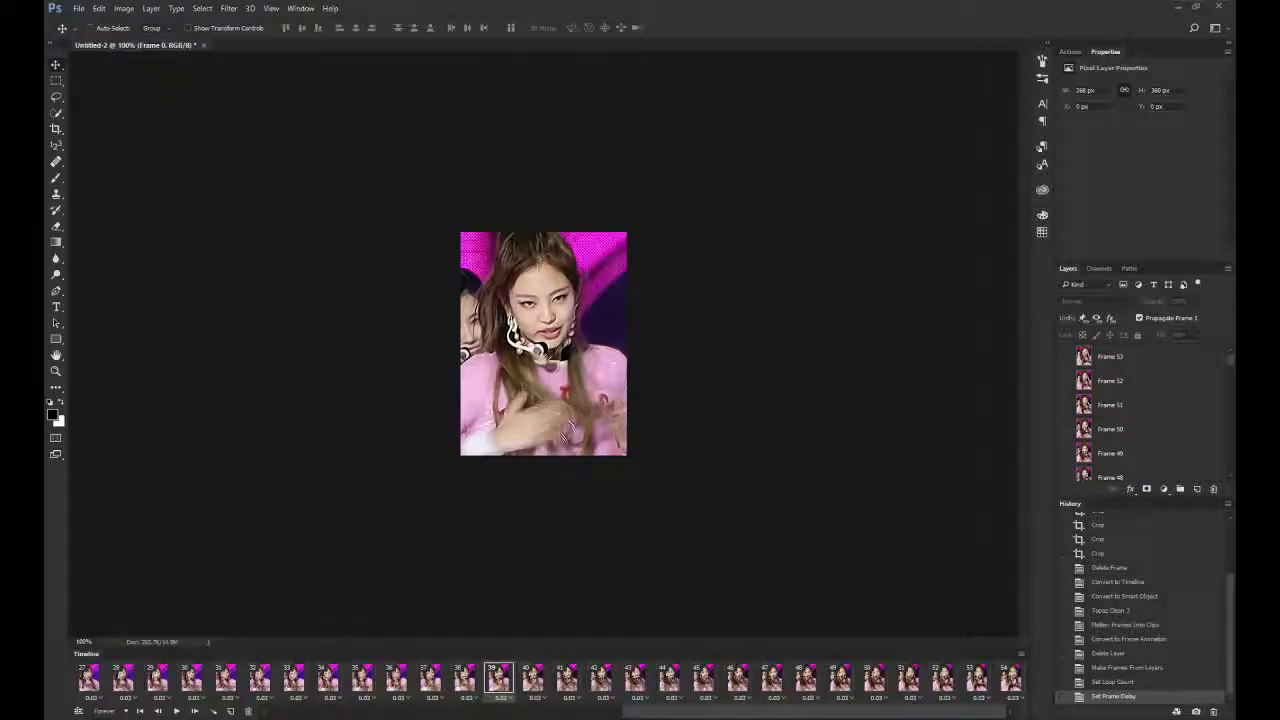
pyautogui.hotkey('alt', 'Tab')
# Open cooltapaz.gif from the GIFS folder in Photos to watch the animation.
pyautogui.doubleClick(442, 229)
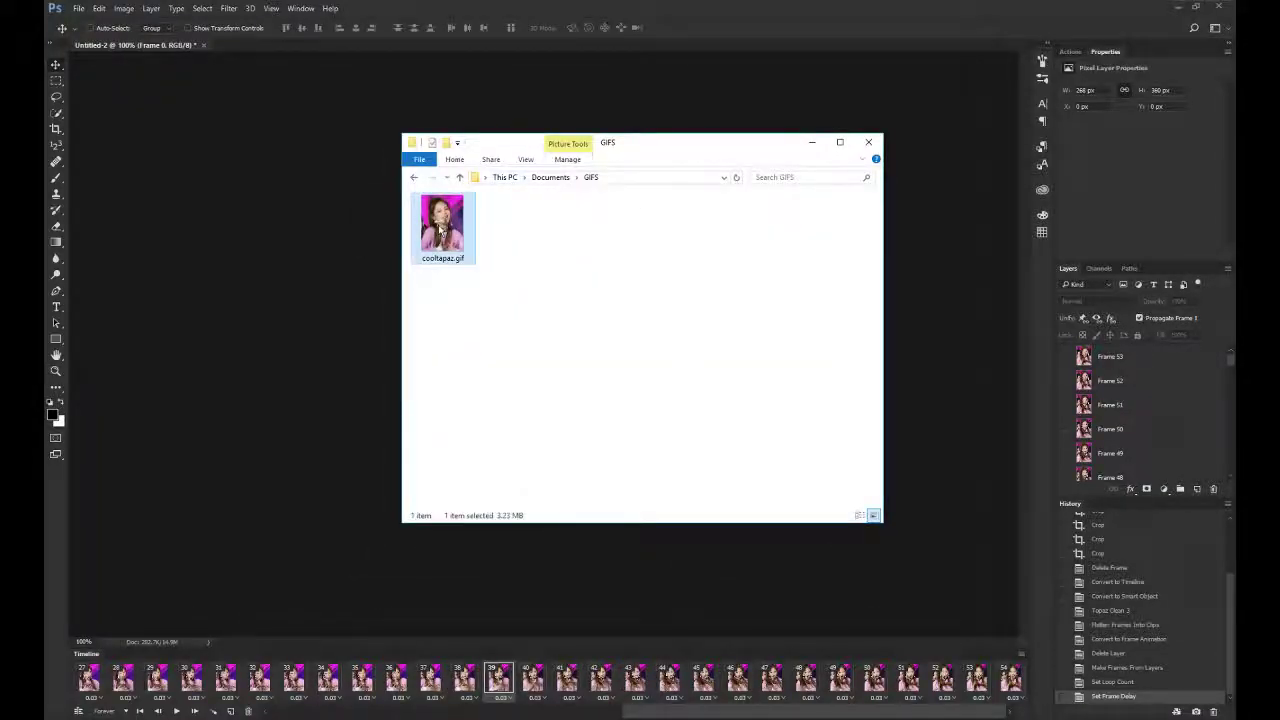